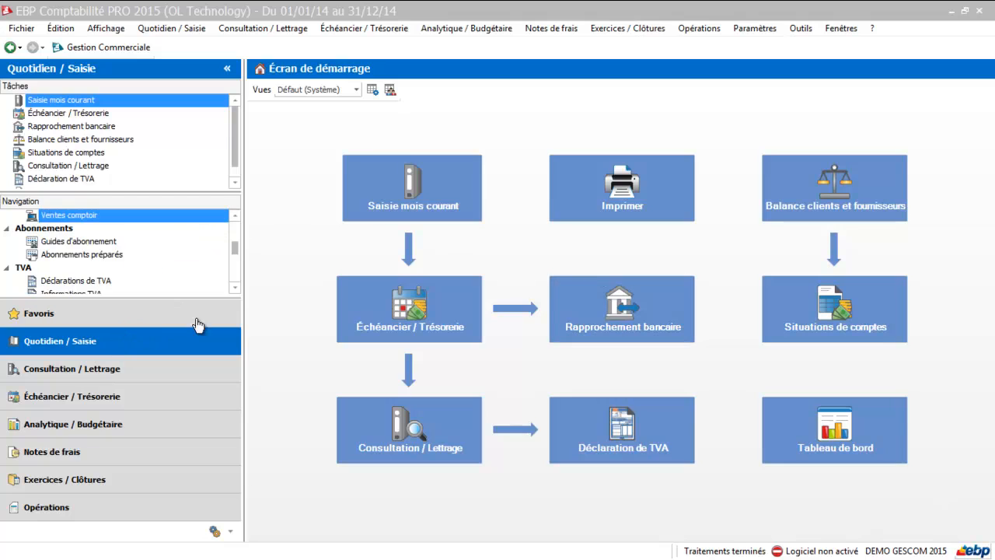
Step: Open the Ventes comptoir list and create a new Ticket Z
left_click(235, 217)
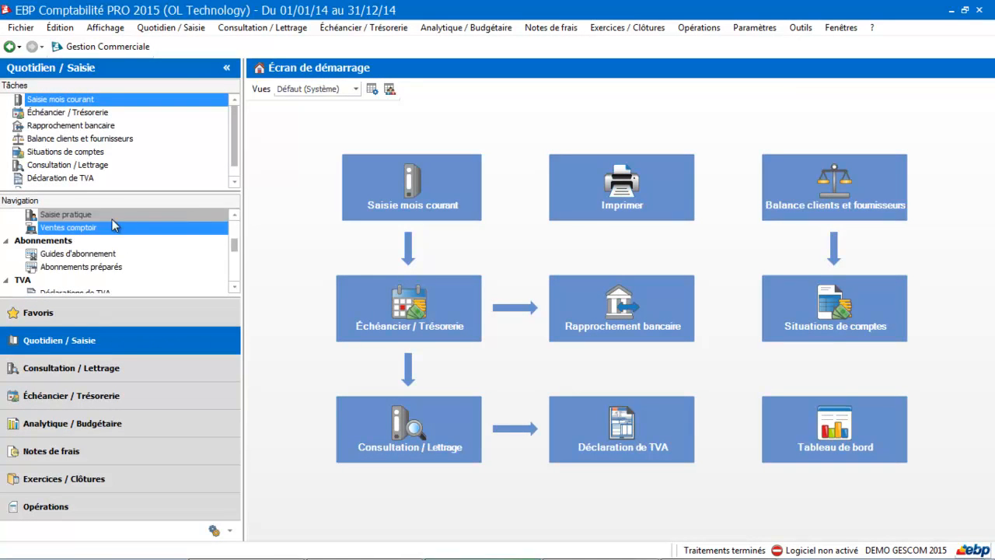
left_click(85, 230)
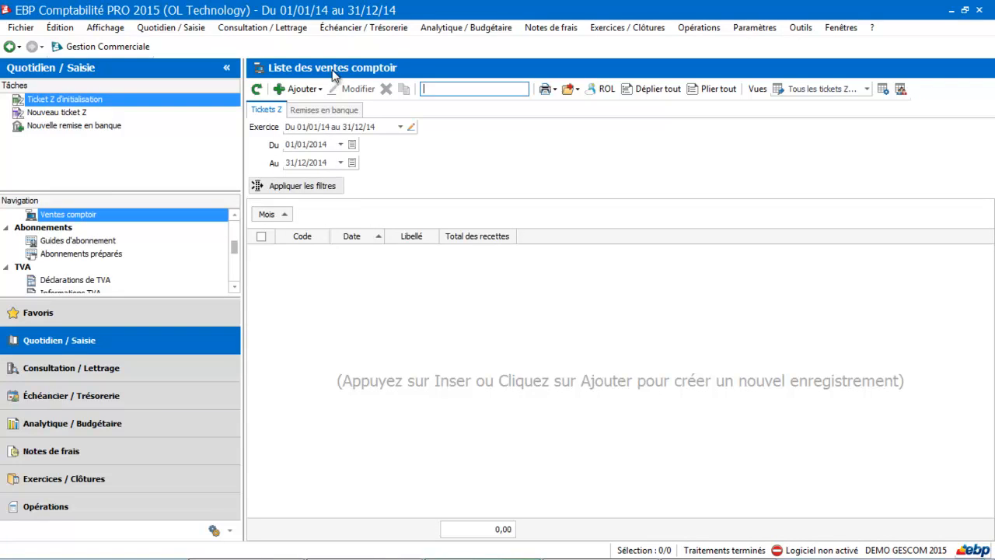
left_click(316, 89)
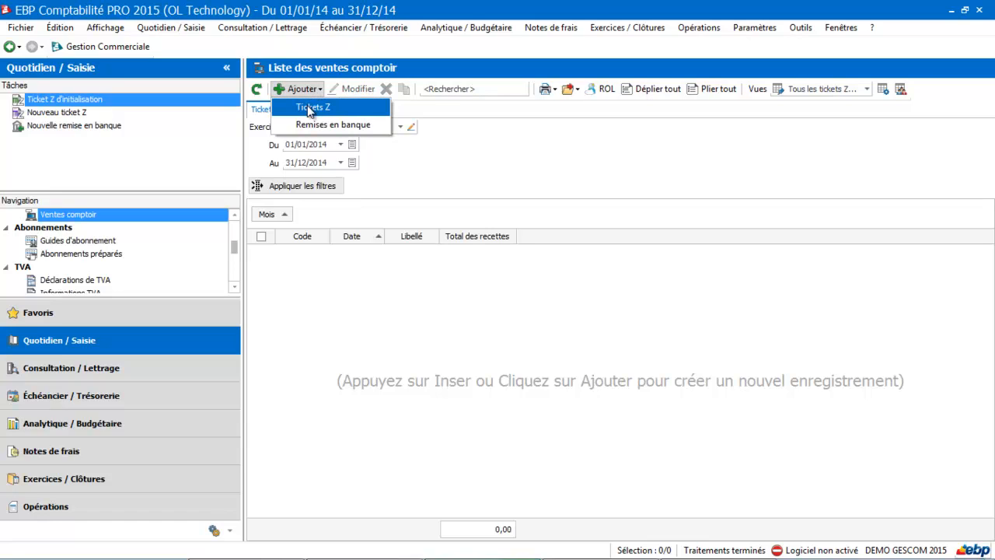
left_click(310, 110)
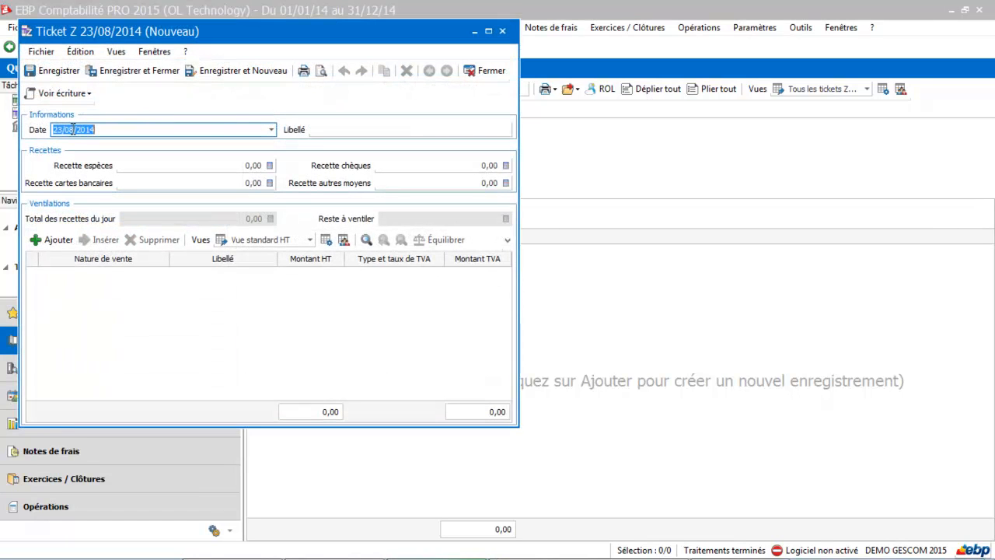
Step: Give the new Ticket Z the Libellé "Recette"
left_click(327, 130)
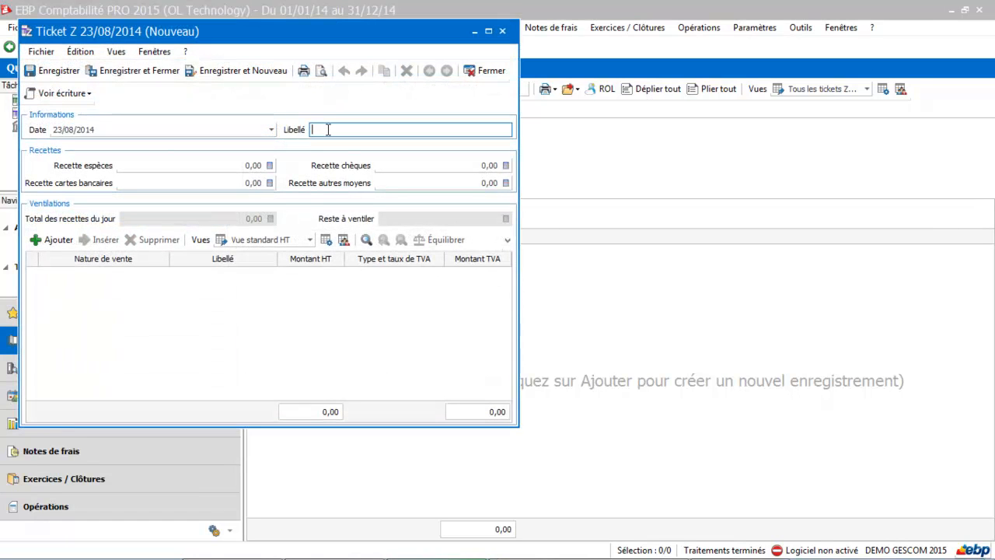
type("Recette")
key("Tab")
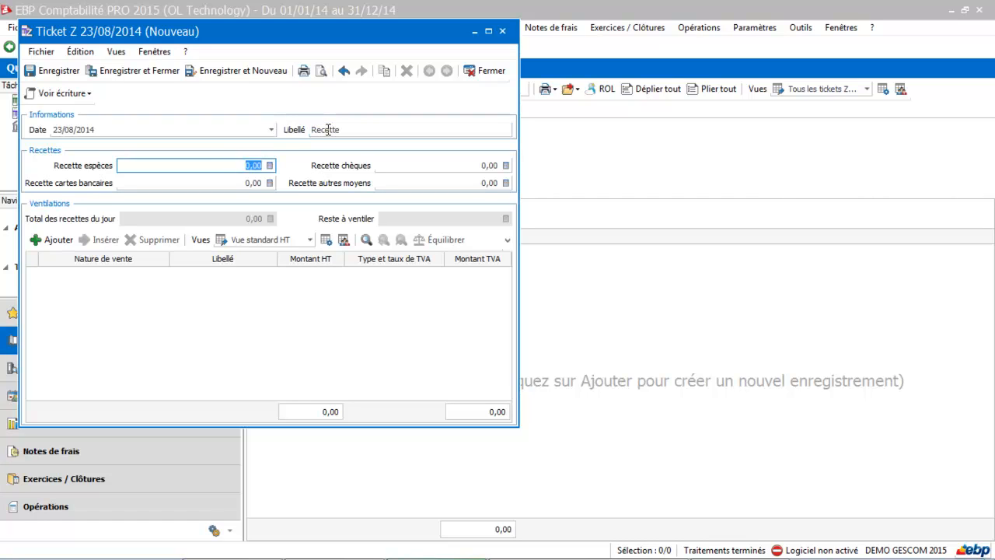
Step: Maximize the ticket window and enter receipts of 100 in cash (espèces) and 200 by bank card (cartes bancaires)
left_click(488, 31)
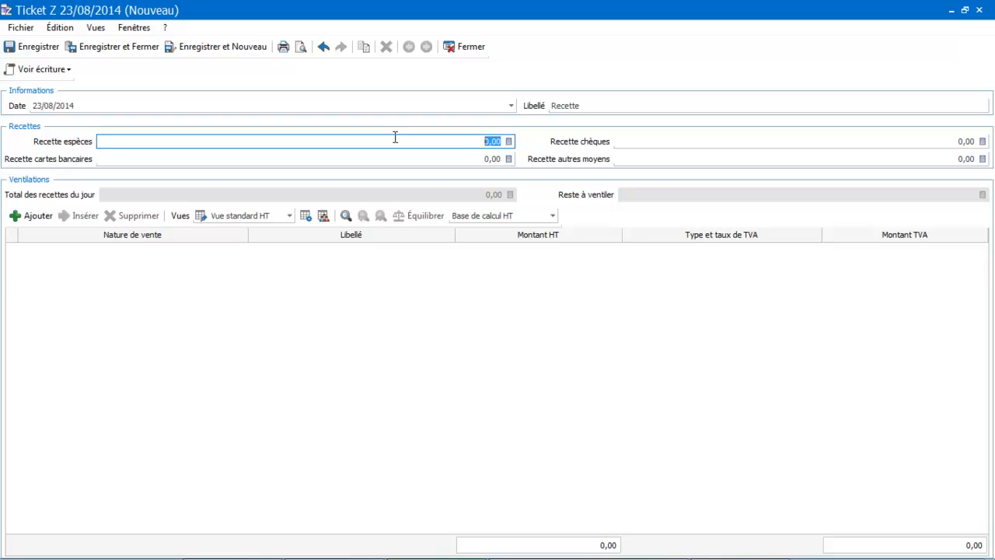
type("100")
left_click(465, 158)
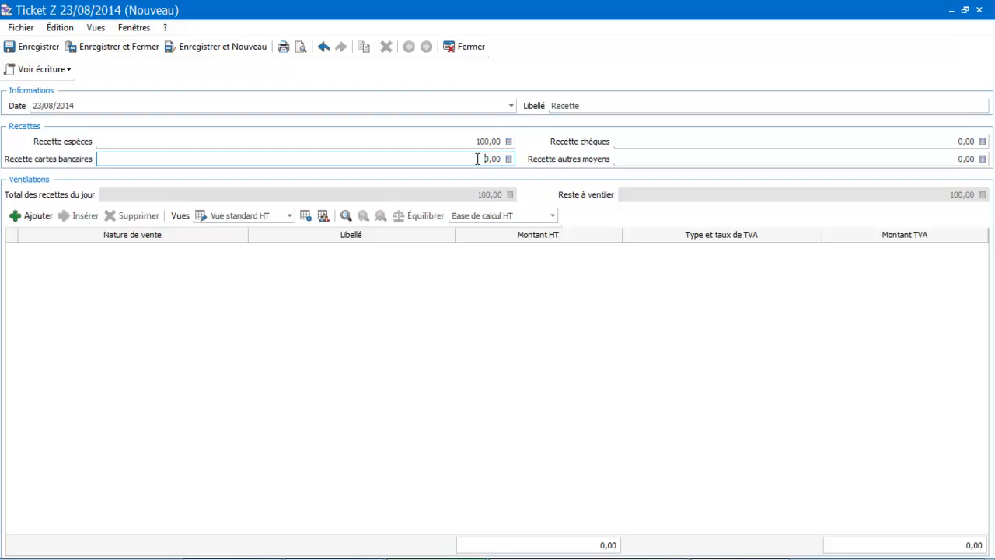
left_click_drag(477, 158, 516, 164)
type("200")
Step: Enter receipts of 300 for cheques (chèques) and 50 for other payment means (autres moyens)
left_click(977, 141)
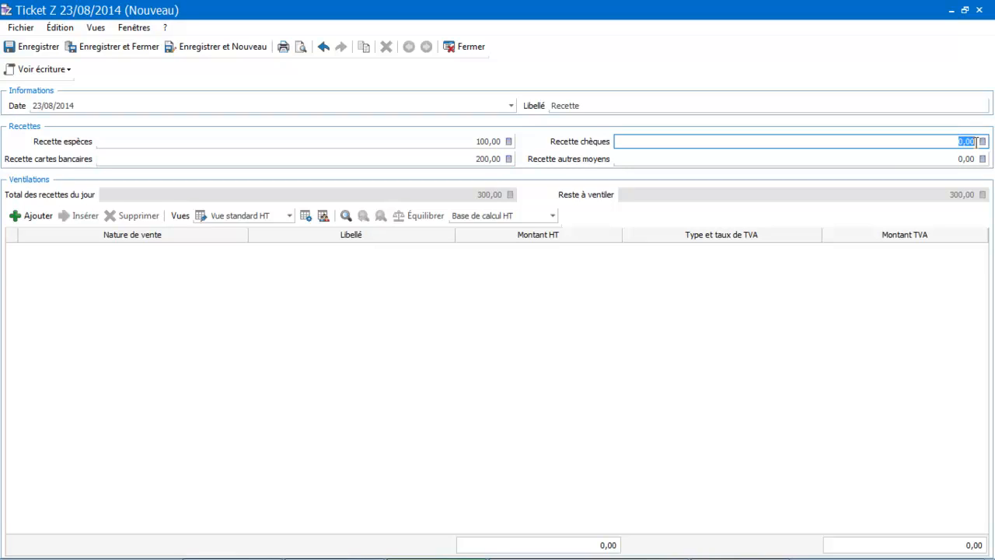
type("300")
left_click(955, 160)
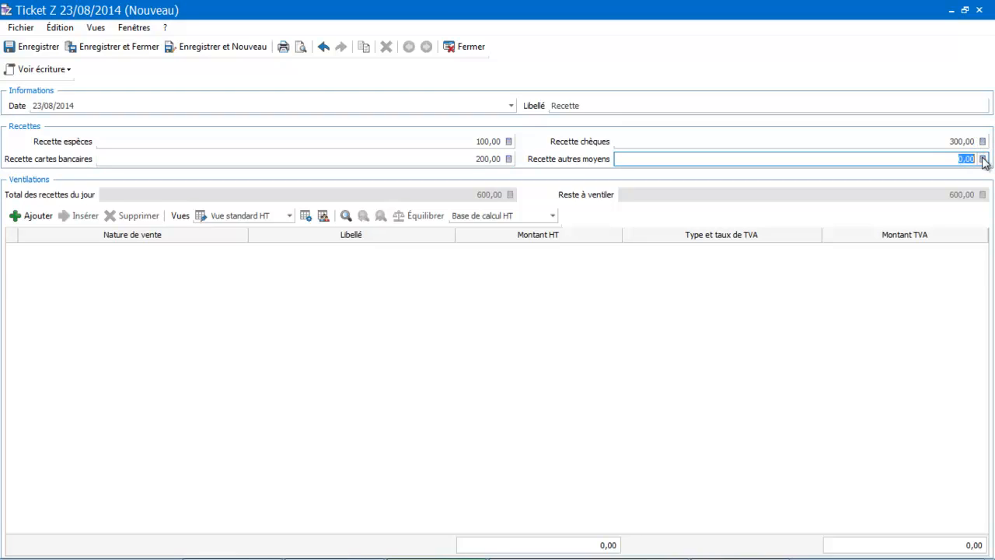
type("50")
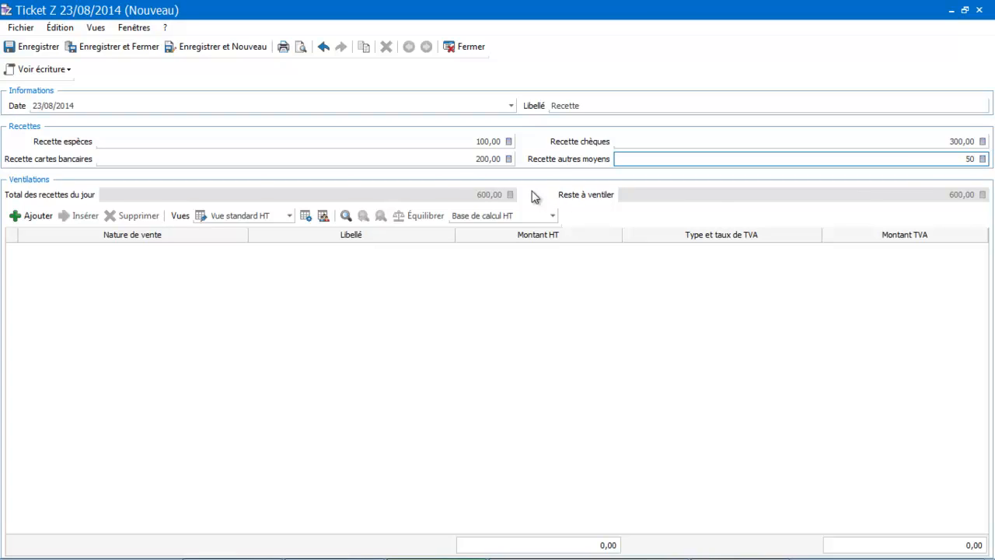
Step: Add a Ventilations line with Marchandises (account 707) as its Nature de vente
left_click(34, 220)
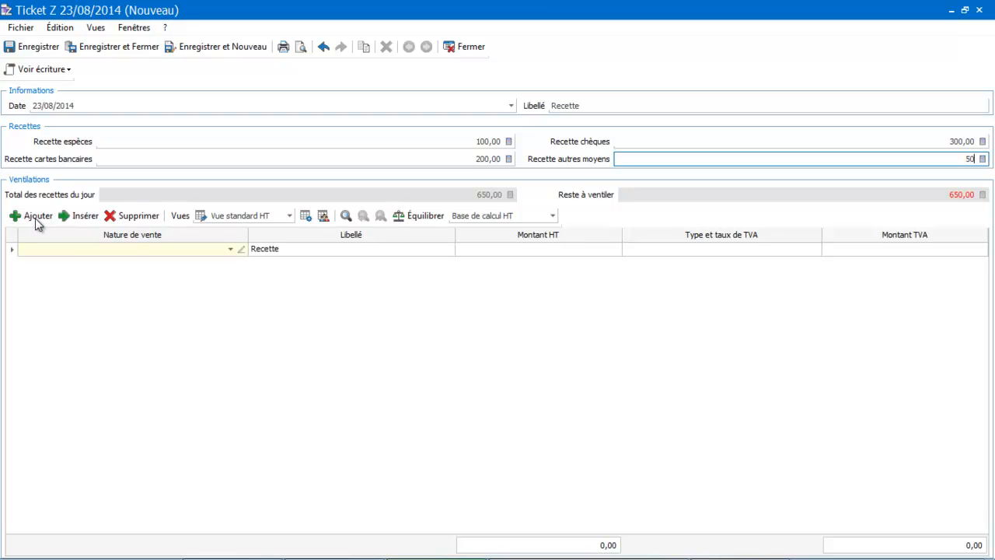
left_click(141, 251)
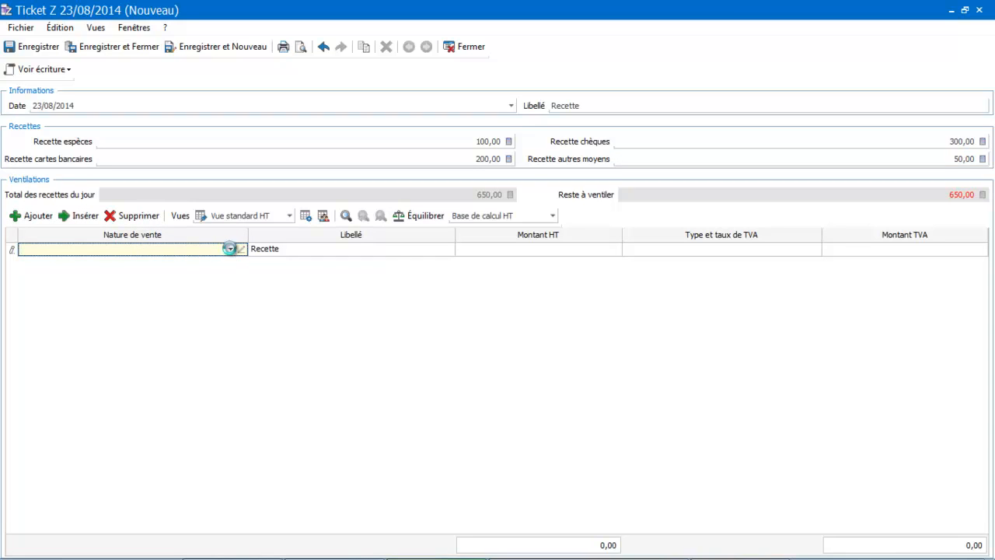
left_click(230, 248)
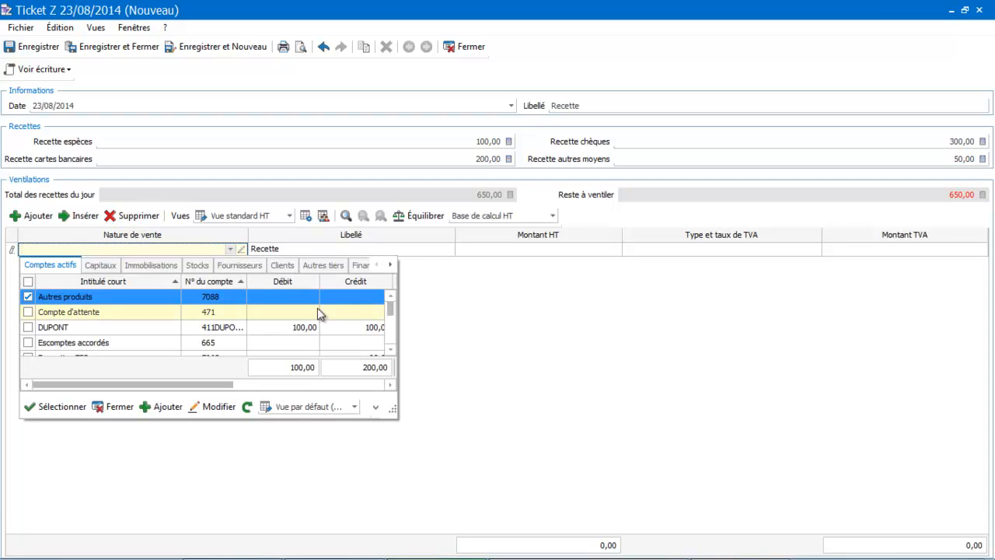
left_click(391, 350)
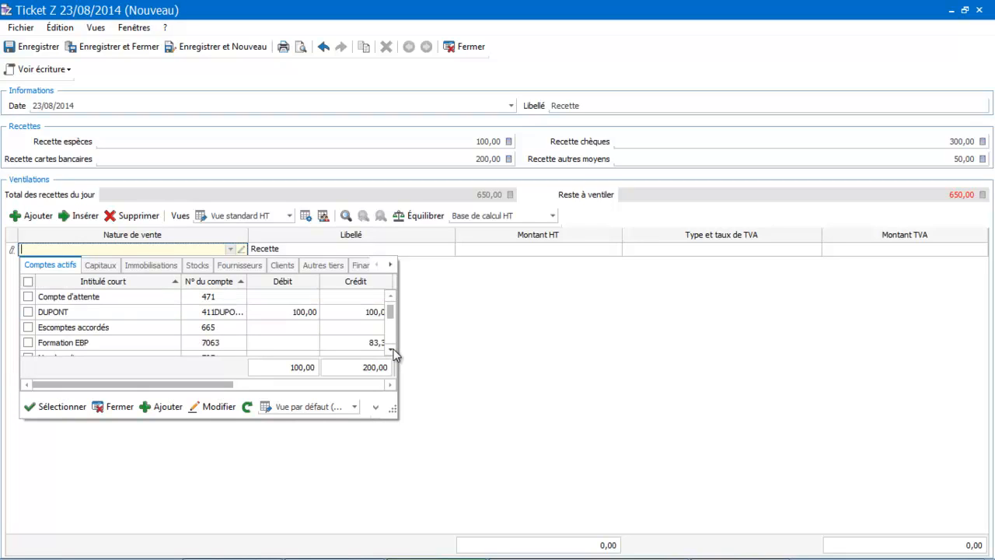
left_click(391, 351)
left_click(391, 350)
left_click(391, 350)
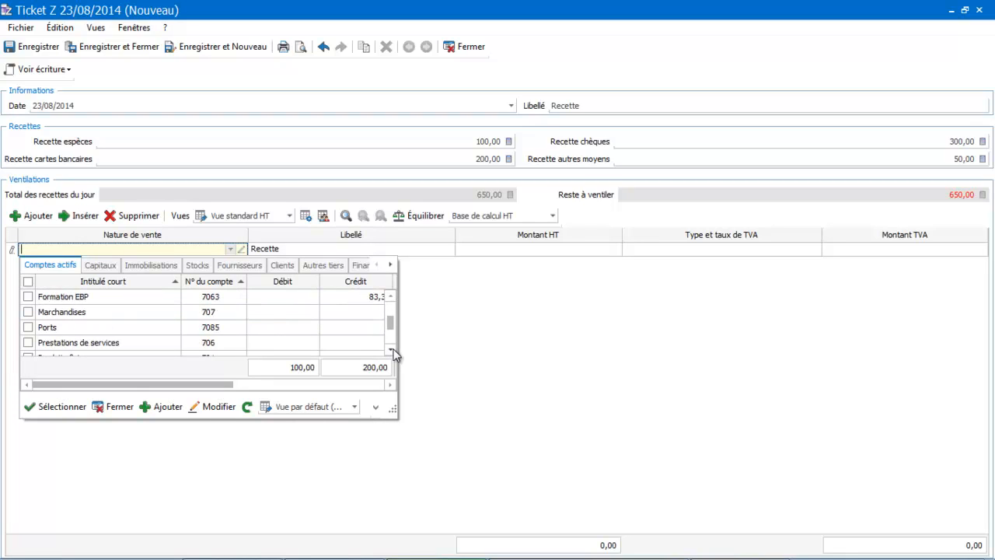
double_click(130, 315)
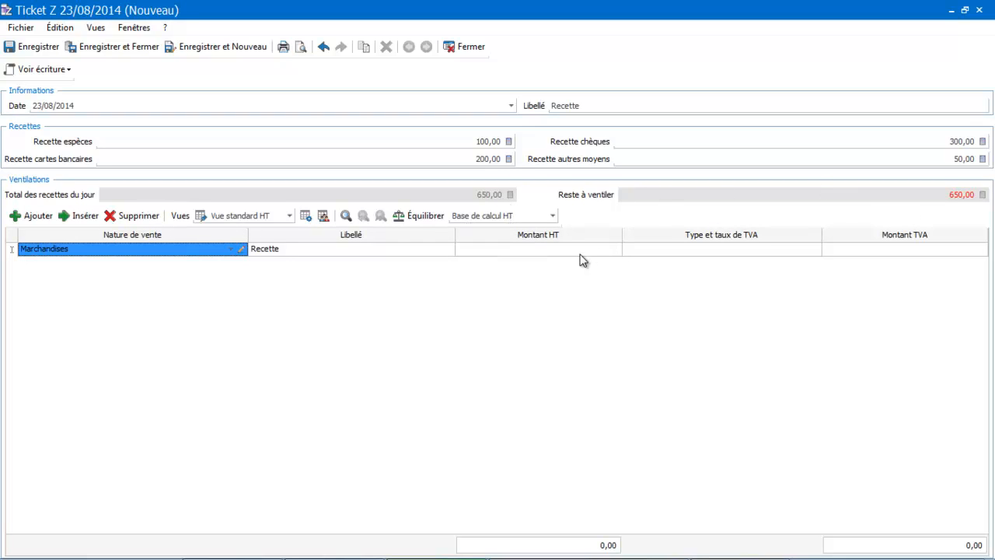
Step: Set the Montant HT of the Marchandises line to 350
left_click(581, 249)
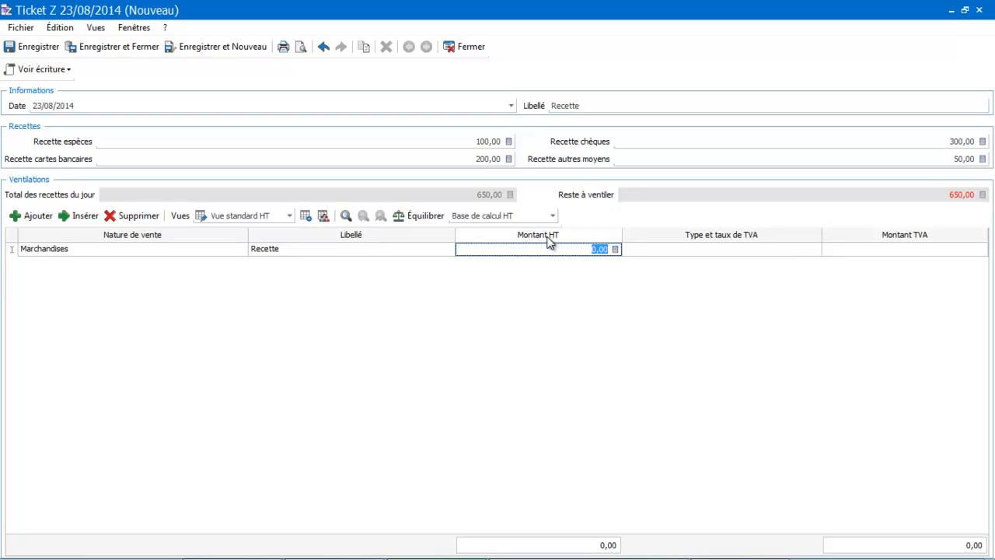
type("350")
key("Tab")
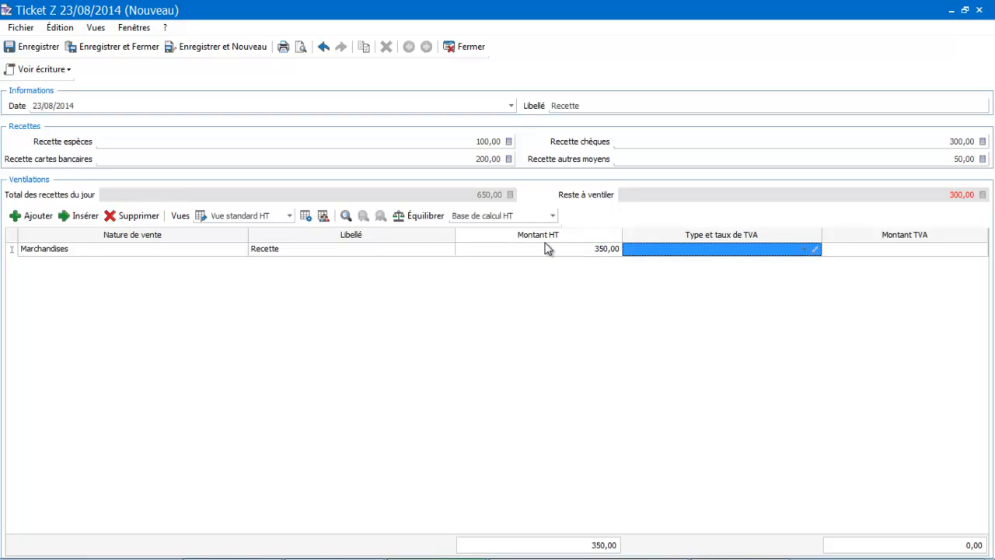
Step: Assign the VAT account TVA collectée 20 débits (445711) to the Marchandises line
left_click(705, 249)
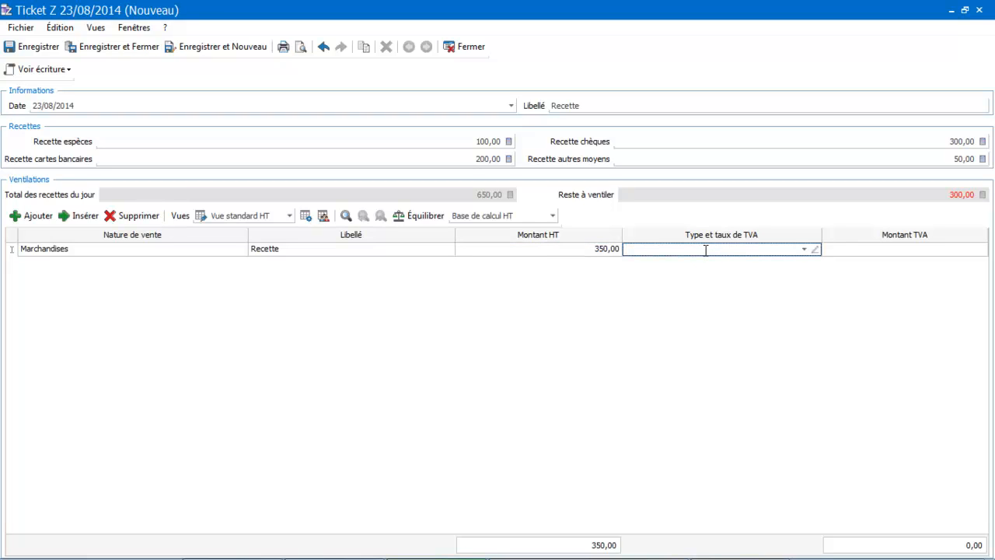
left_click(805, 248)
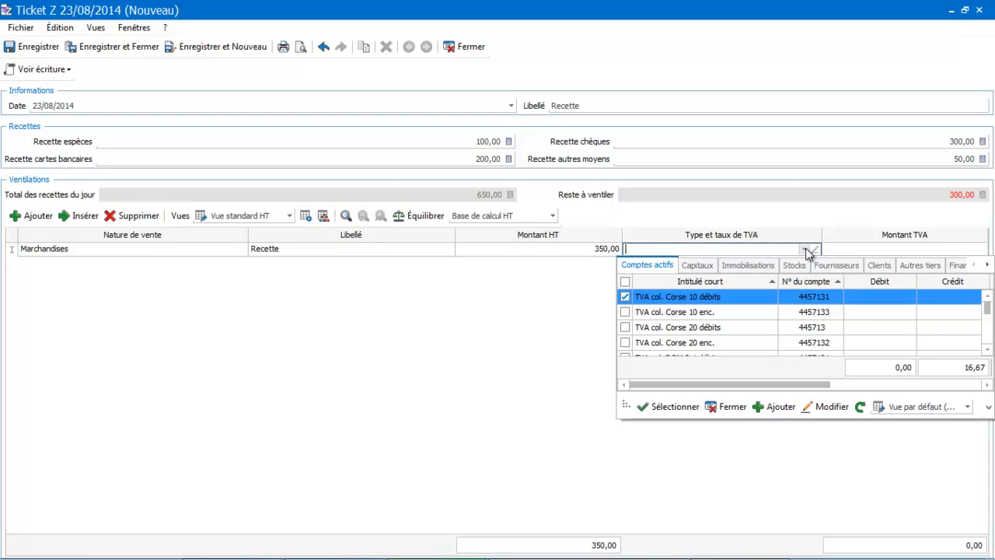
left_click(988, 350)
left_click(988, 350)
left_click(988, 349)
left_click(988, 350)
left_click(988, 349)
left_click(988, 350)
left_click(988, 350)
left_click(988, 350)
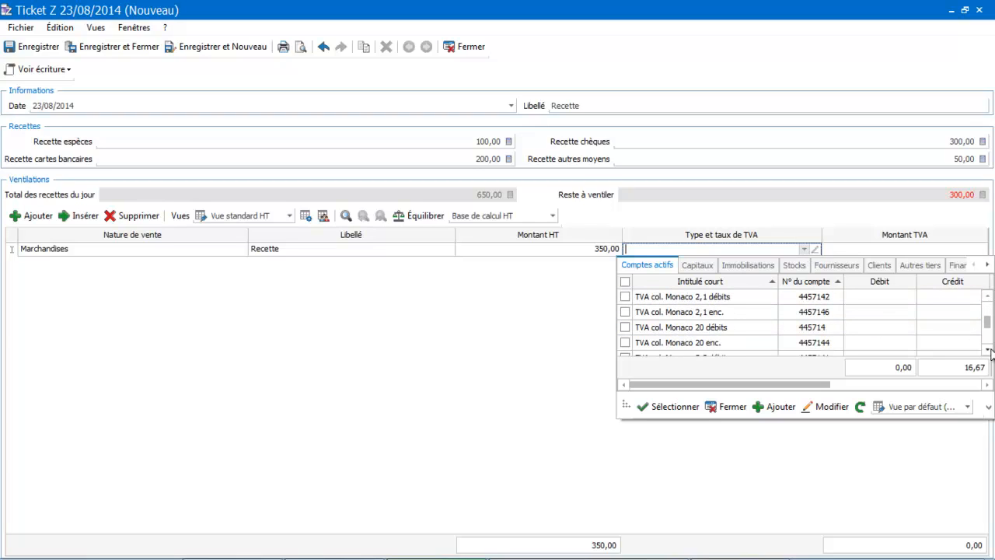
left_click(988, 350)
left_click(988, 350)
left_click(988, 349)
left_click(988, 350)
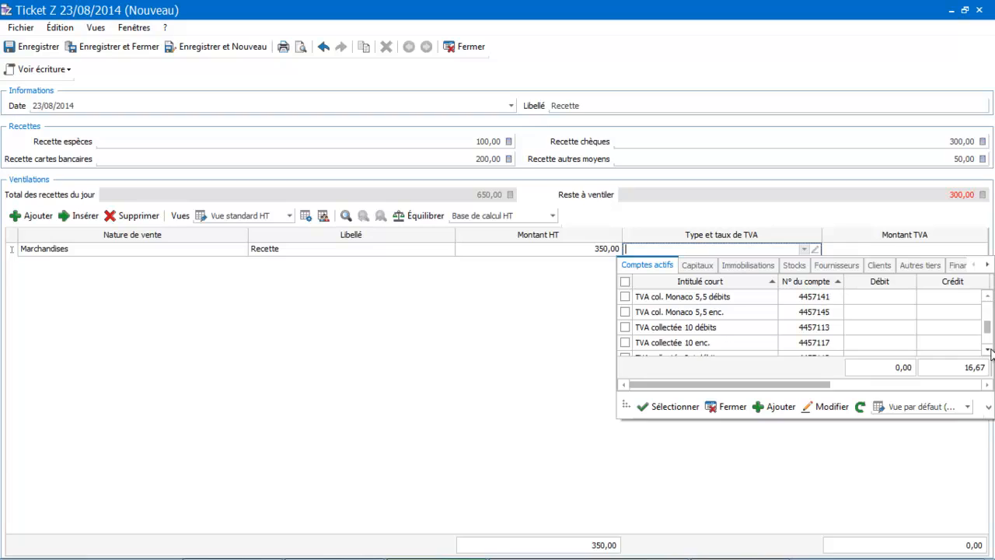
left_click(988, 349)
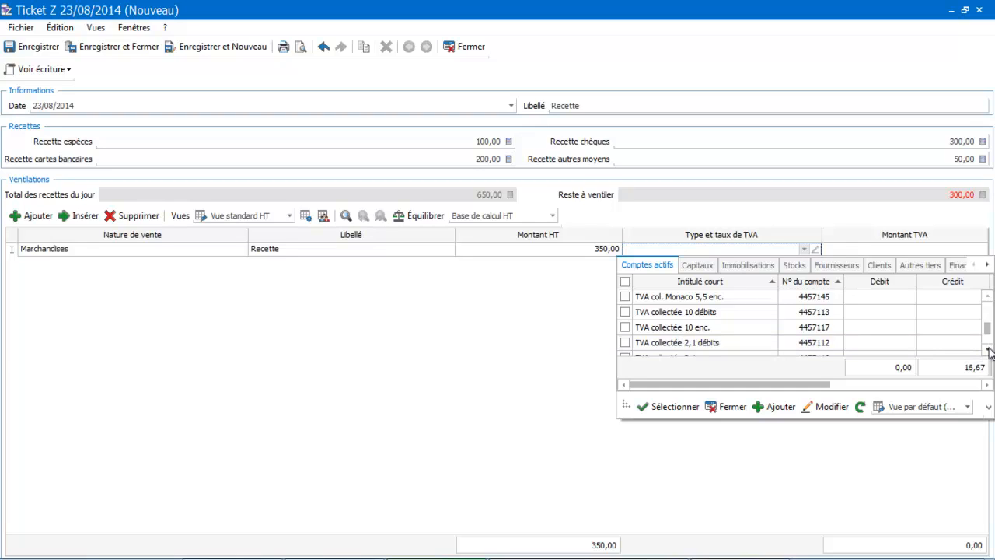
left_click(987, 351)
left_click(988, 350)
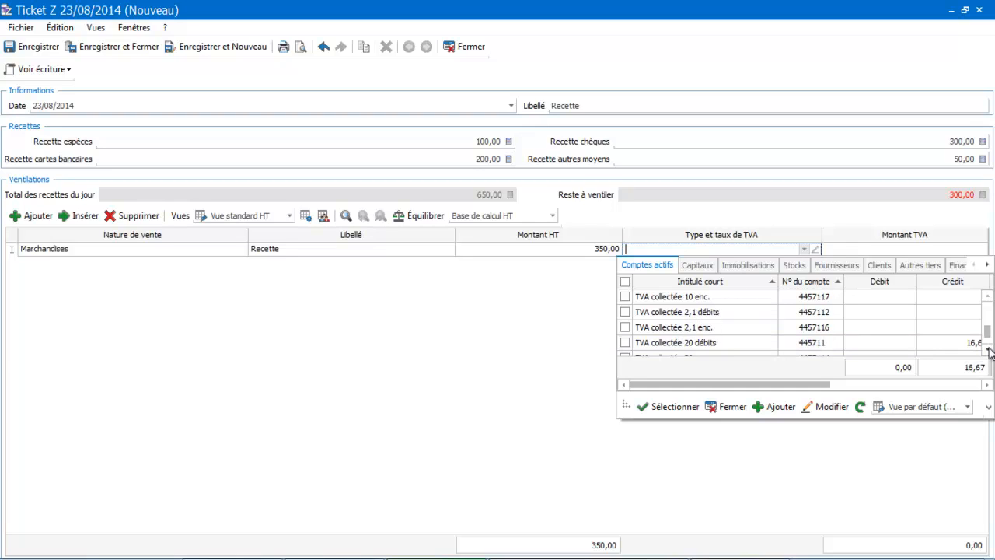
double_click(751, 340)
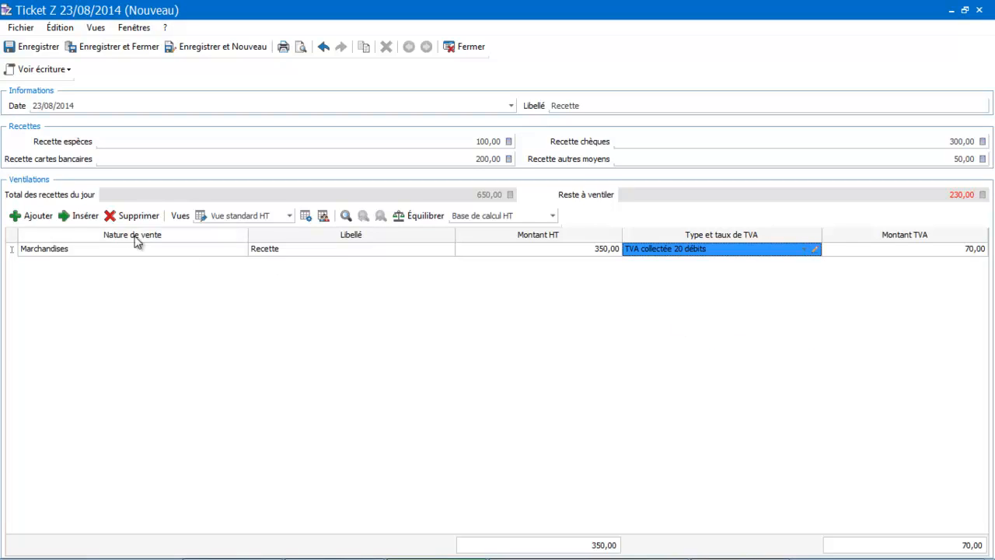
Step: Add a second Ventilations line with Formation EBP (account 7063) as its Nature de vente
left_click(37, 218)
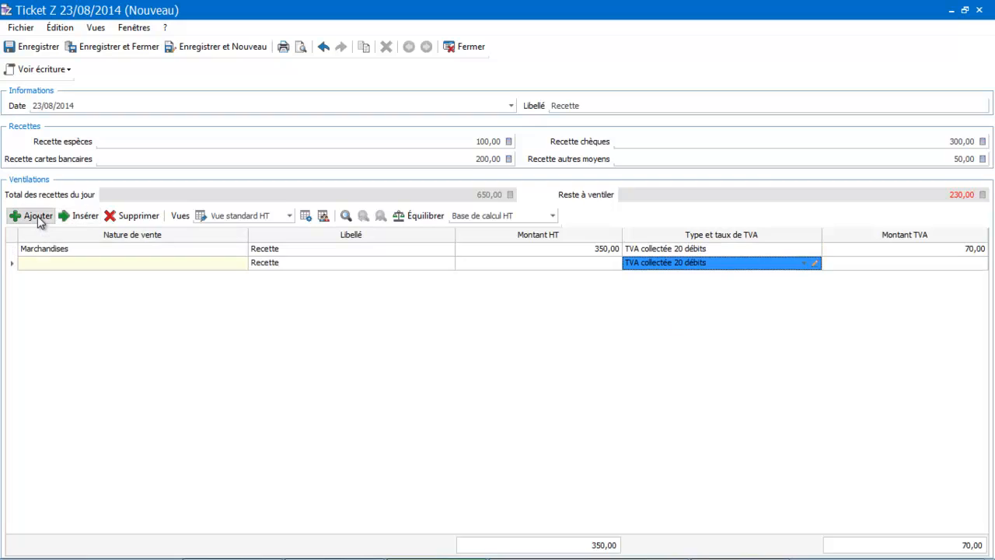
left_click(78, 262)
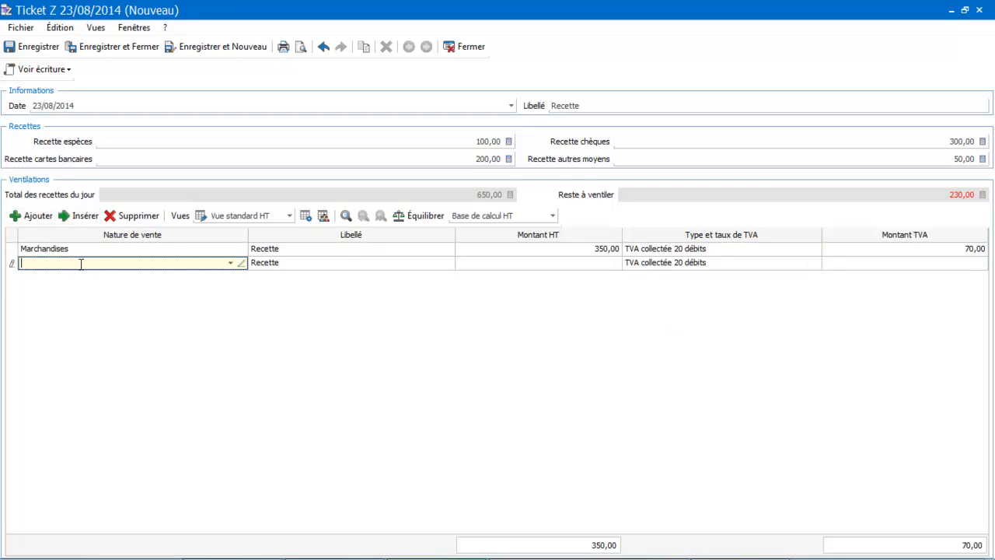
left_click(231, 264)
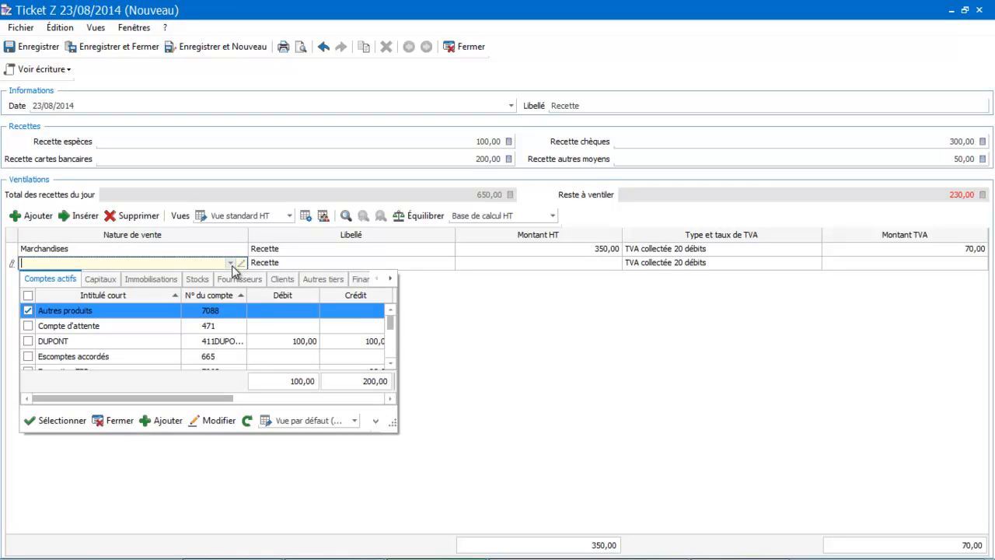
left_click(391, 363)
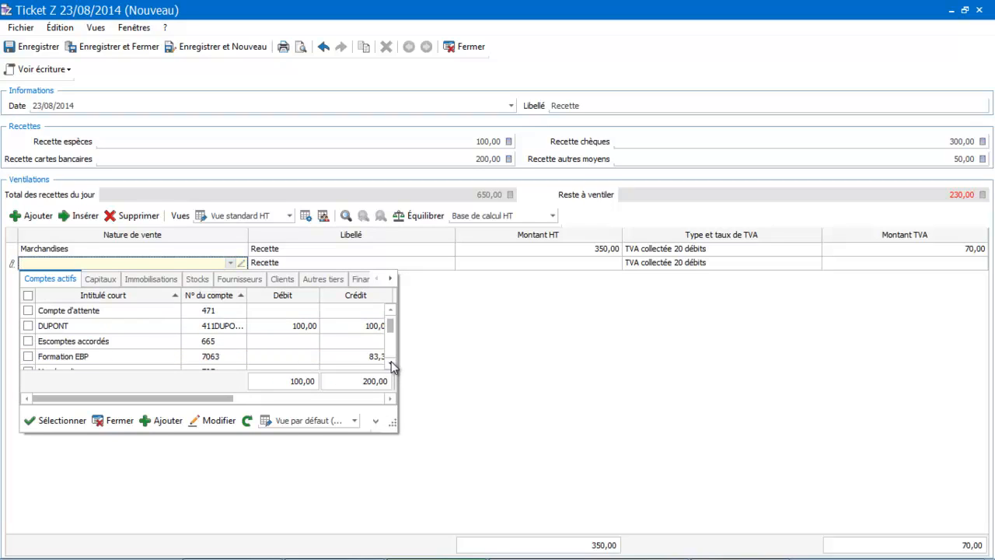
double_click(98, 356)
Step: Set the Montant HT of the Formation EBP line to 170
left_click(597, 263)
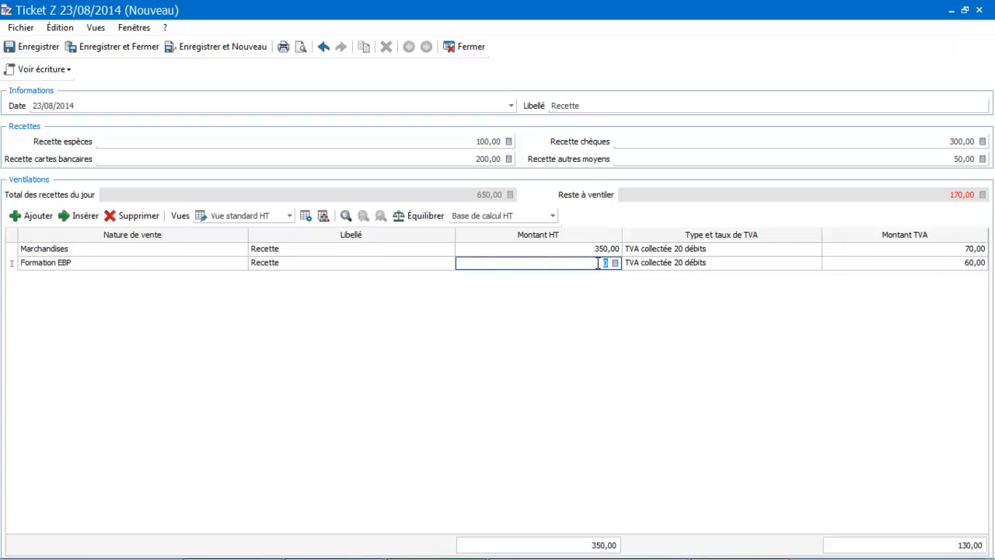
type("170")
key("Tab")
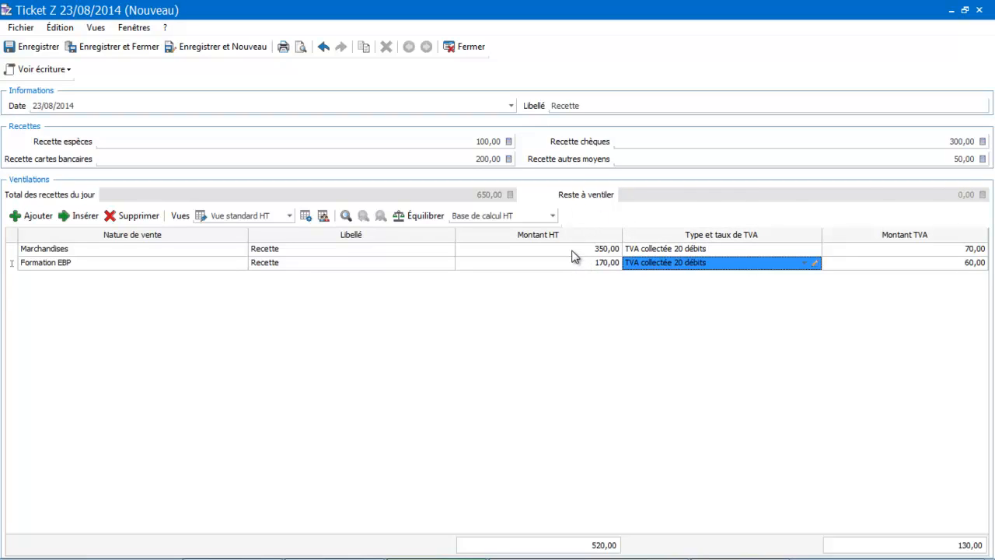
Step: Switch the ticket's calculation base to Base de calcul TTC
left_click(534, 218)
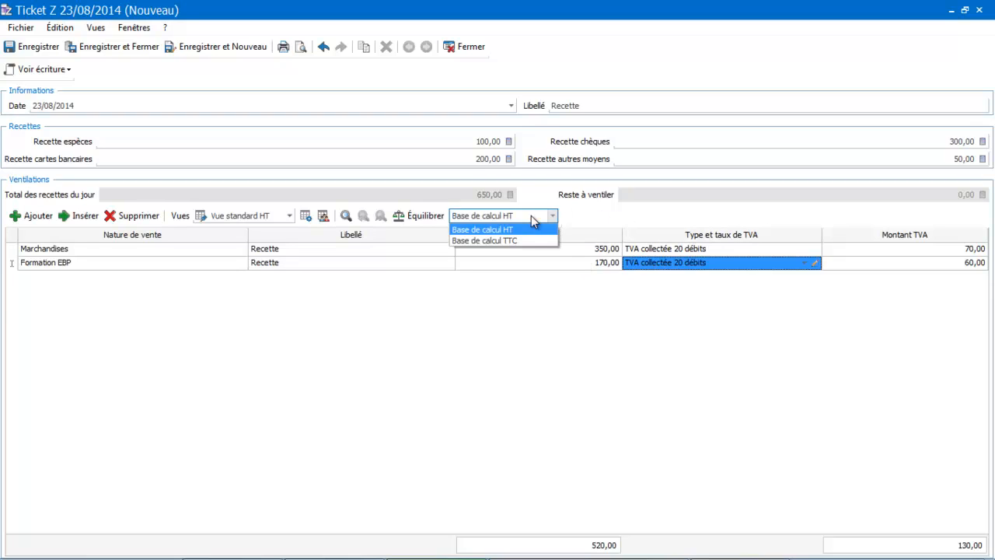
left_click(527, 240)
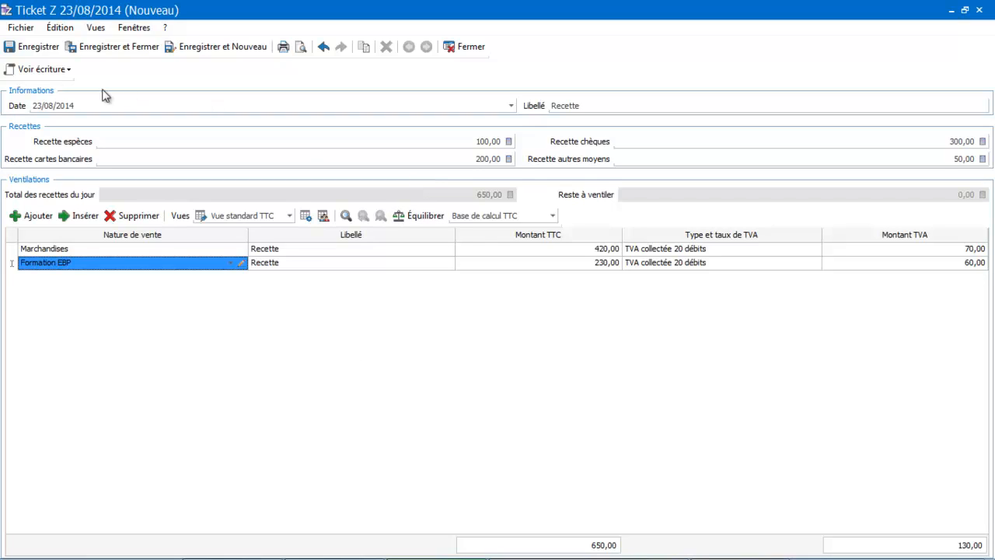
Step: Save the Ticket Z and review its Vente accounting entry
left_click(40, 74)
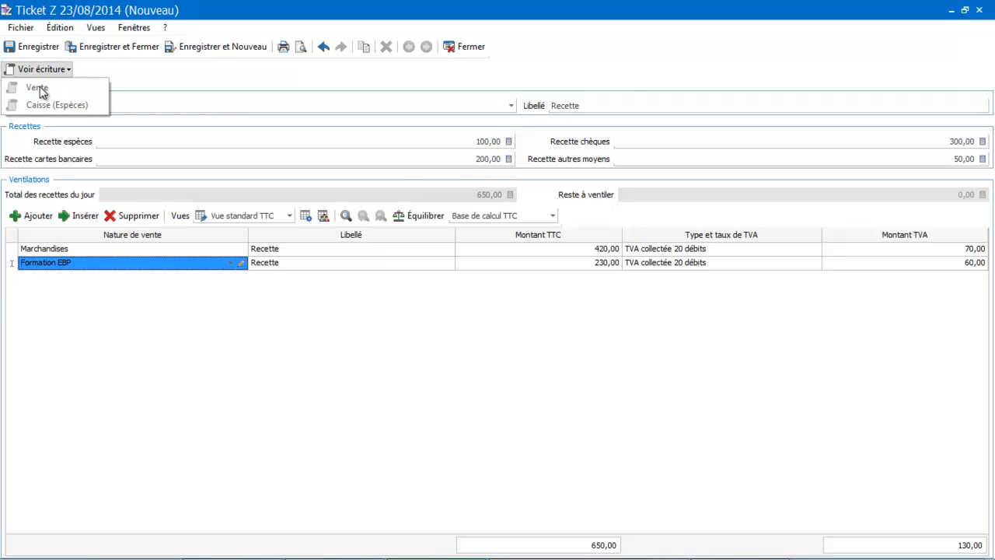
left_click(41, 47)
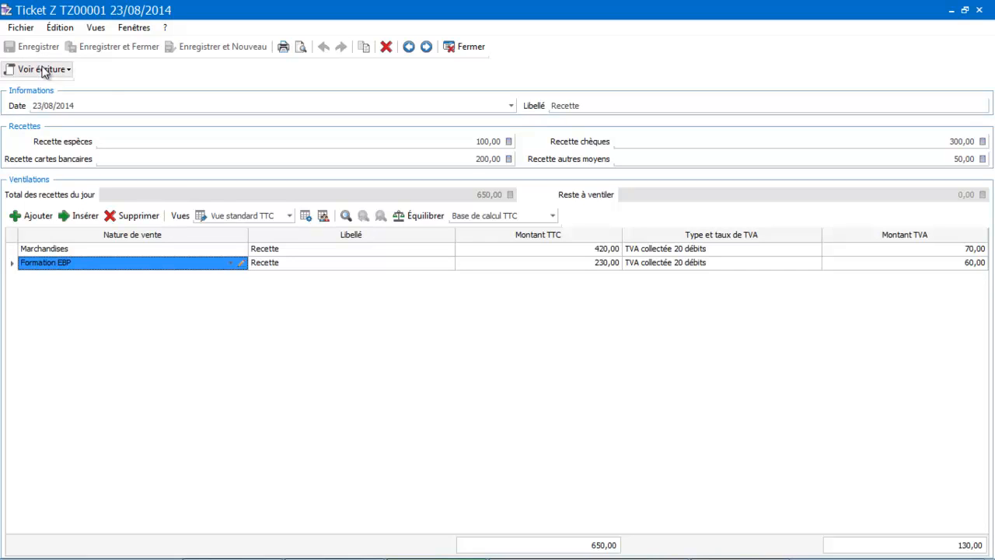
left_click(43, 70)
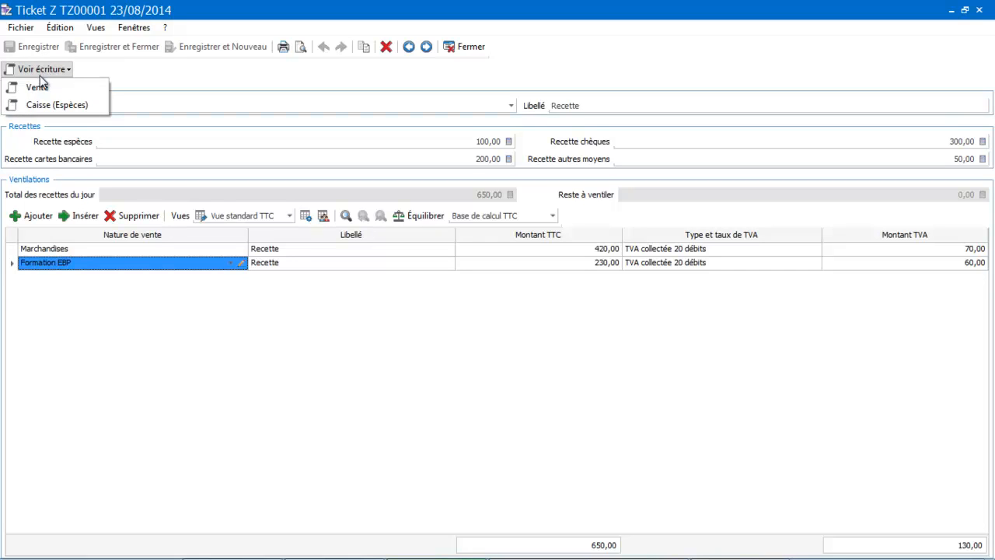
left_click(37, 87)
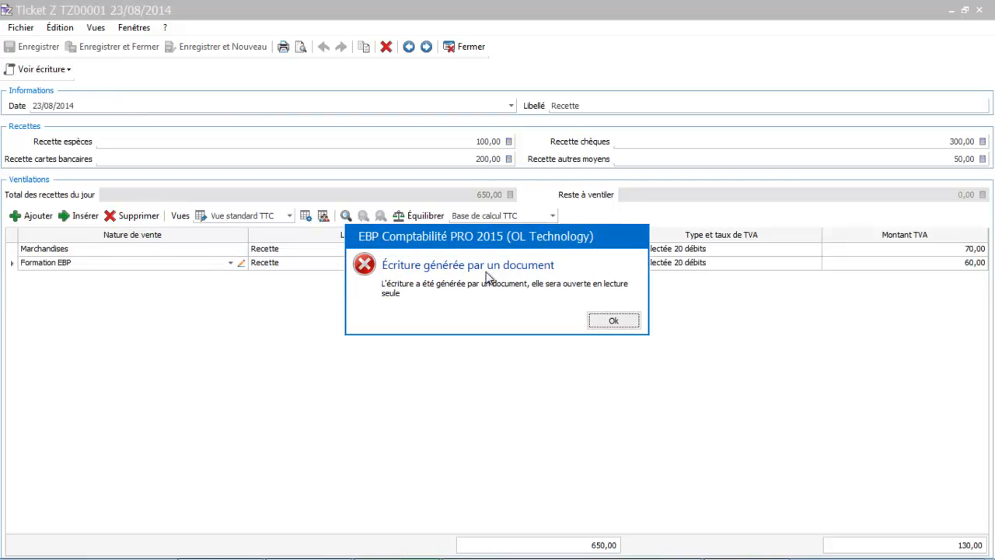
left_click(608, 321)
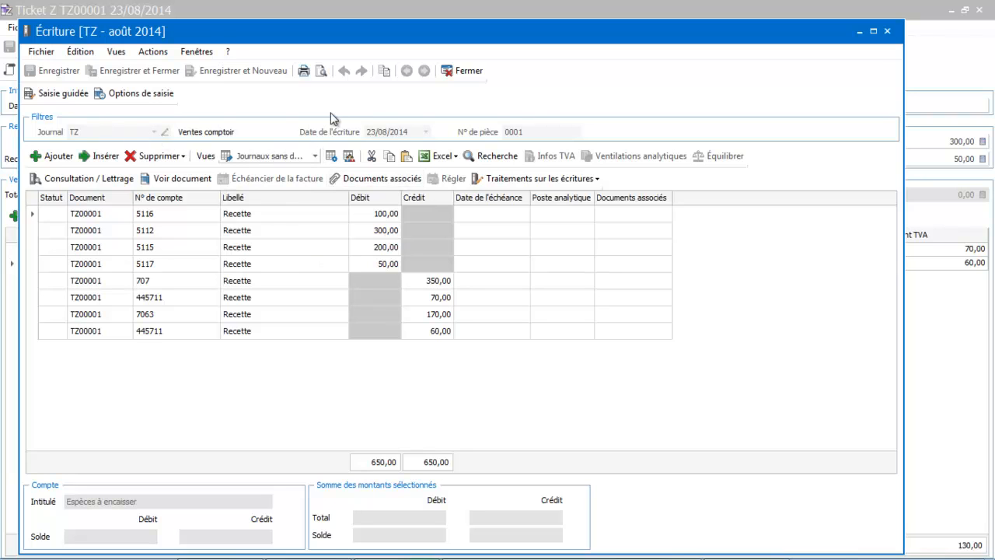
left_click(463, 74)
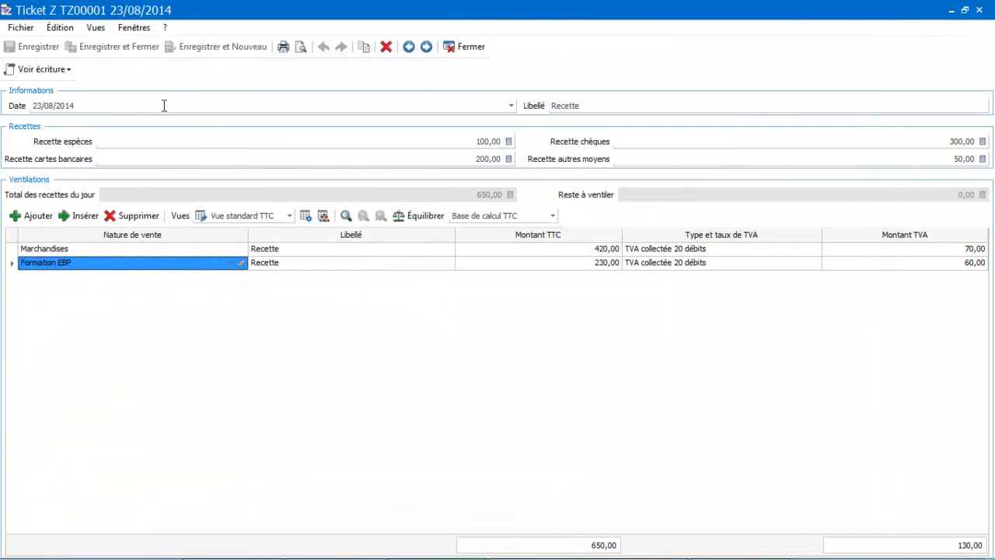
Step: Review the ticket's Caisse (Espèces) accounting entry and close the ticket
left_click(62, 71)
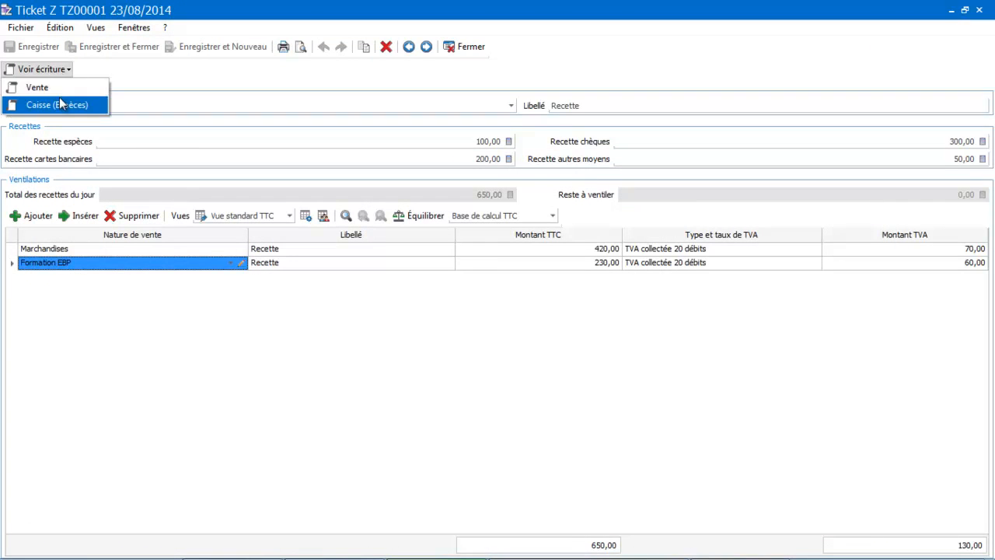
left_click(60, 104)
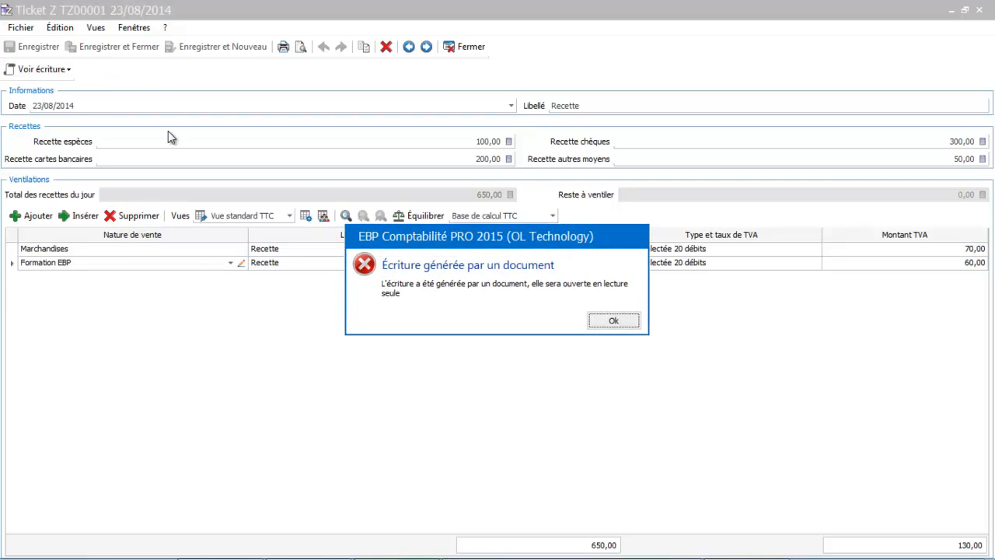
left_click(613, 321)
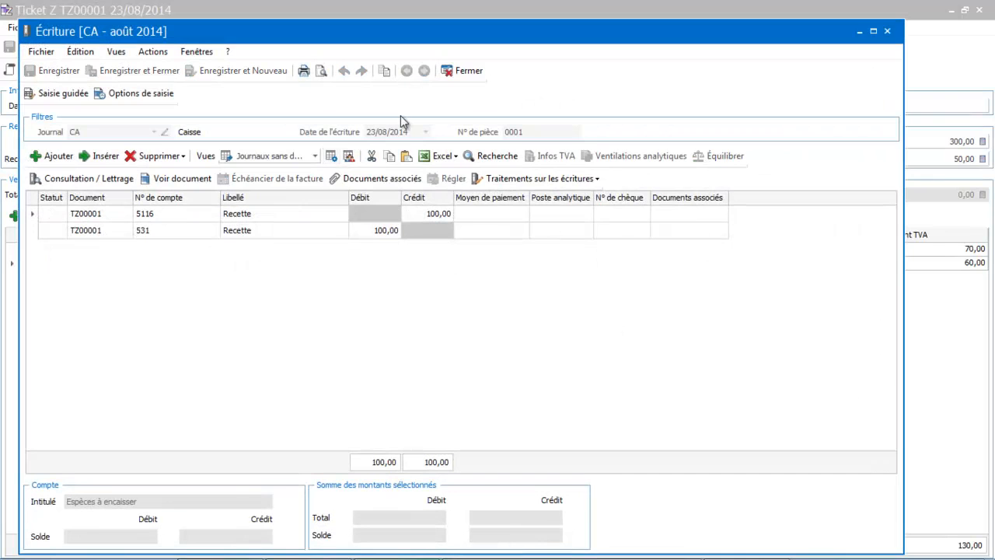
left_click(466, 77)
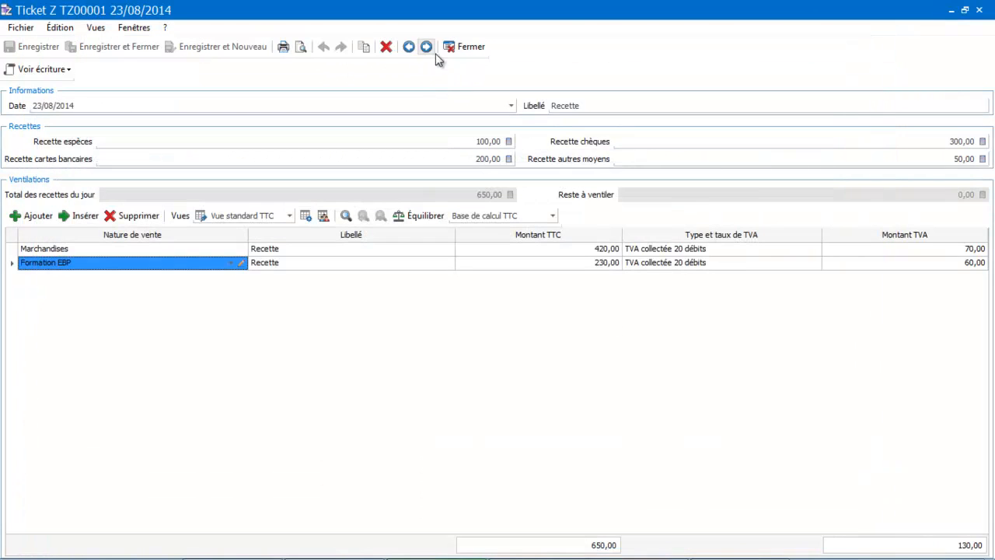
left_click(470, 47)
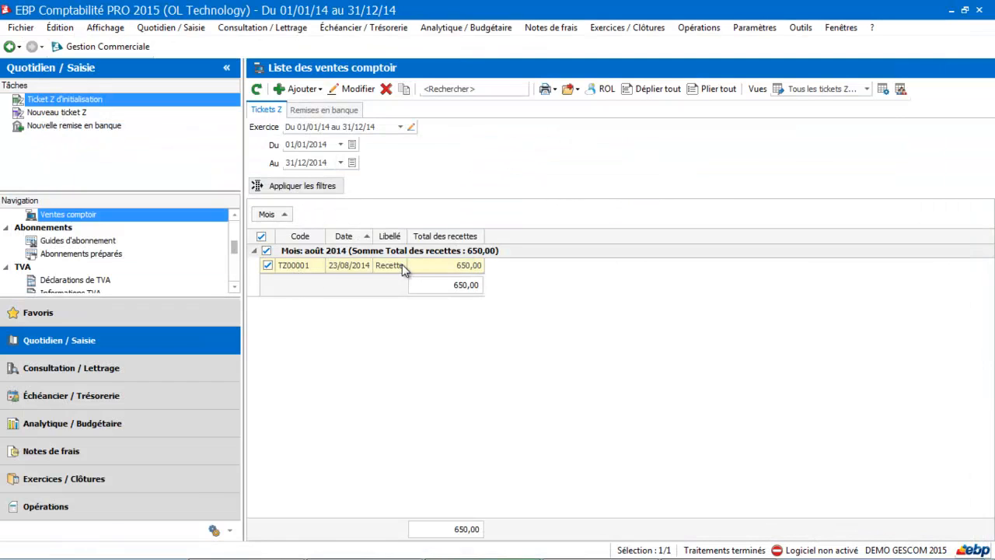
Step: Start a new Remise en banque and open a new bank record for the missing default bank
left_click(321, 113)
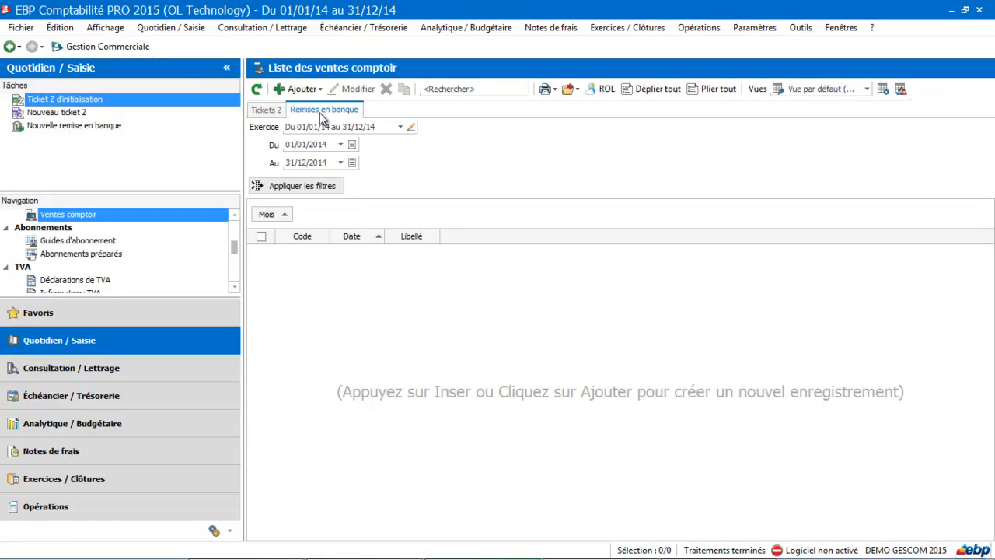
left_click(302, 89)
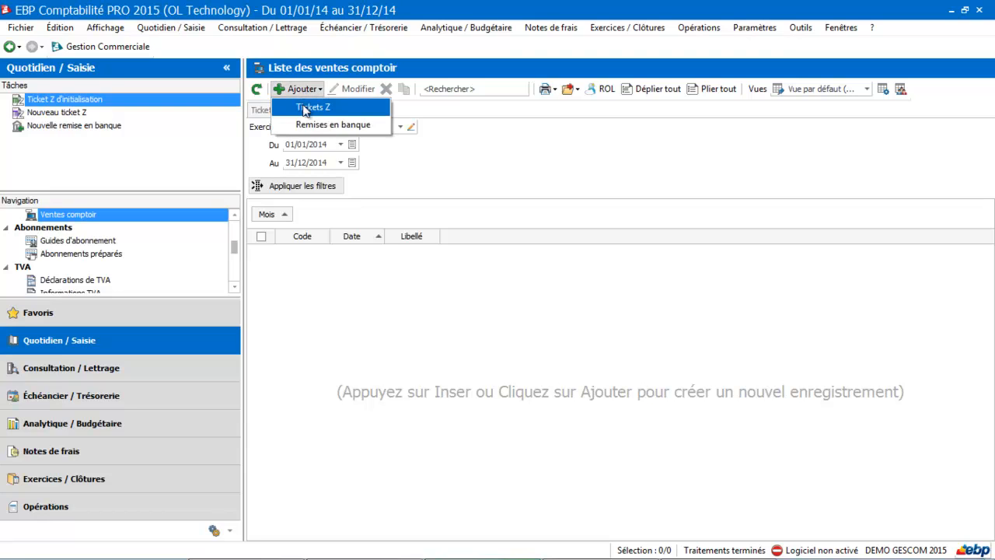
left_click(308, 124)
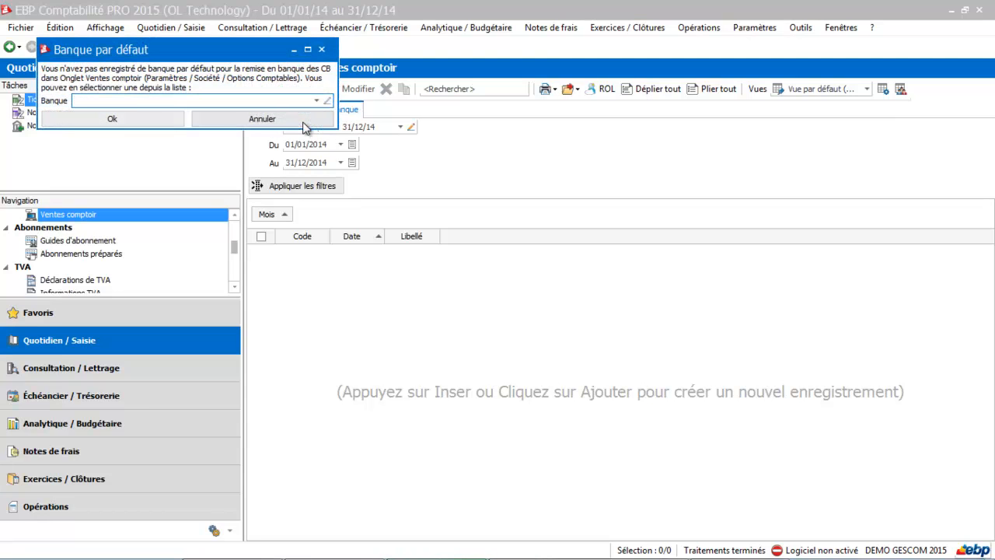
left_click(316, 101)
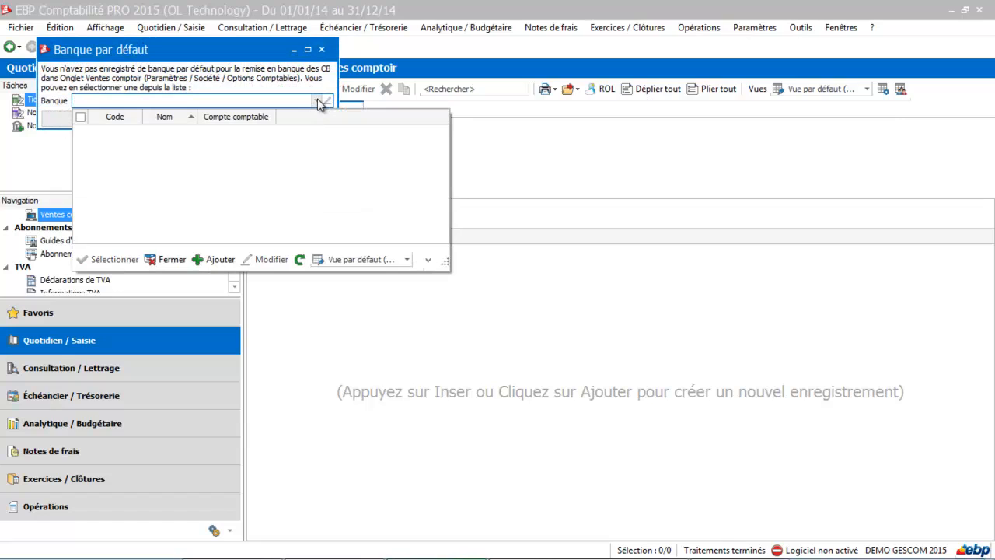
left_click(215, 260)
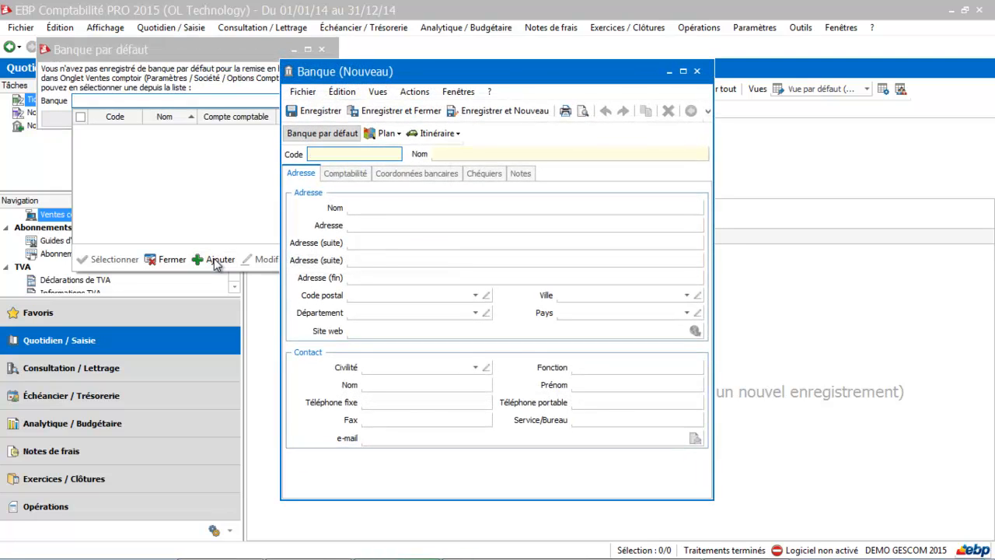
Step: Give the new bank the code BP and the name Banque Populaire
type("BP")
key("Tab")
type("b")
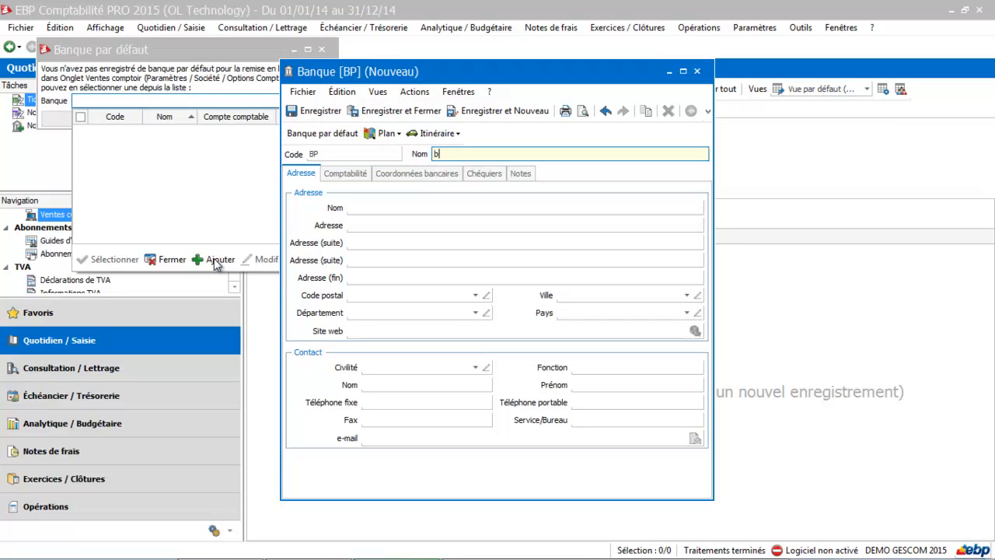
type("ANQUE")
key("BackSpace")
key("BackSpace")
key("BackSpace")
key("BackSpace")
key("BackSpace")
key("BackSpace")
key("BackSpace")
type("Banque Populaire")
key("Tab")
Step: Assign the journal BP (Banque principale) to the bank, save it and confirm it as the default bank
left_click(340, 174)
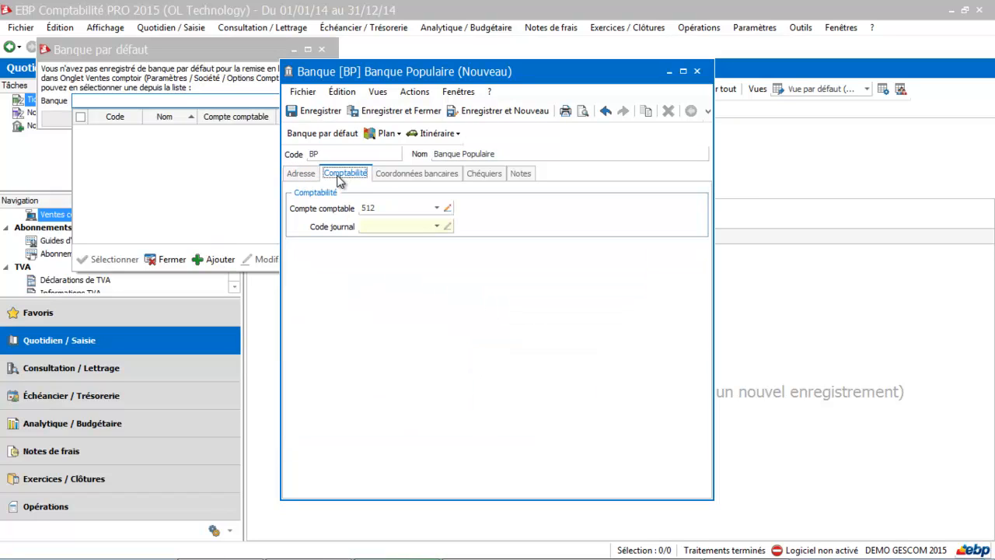
left_click(436, 226)
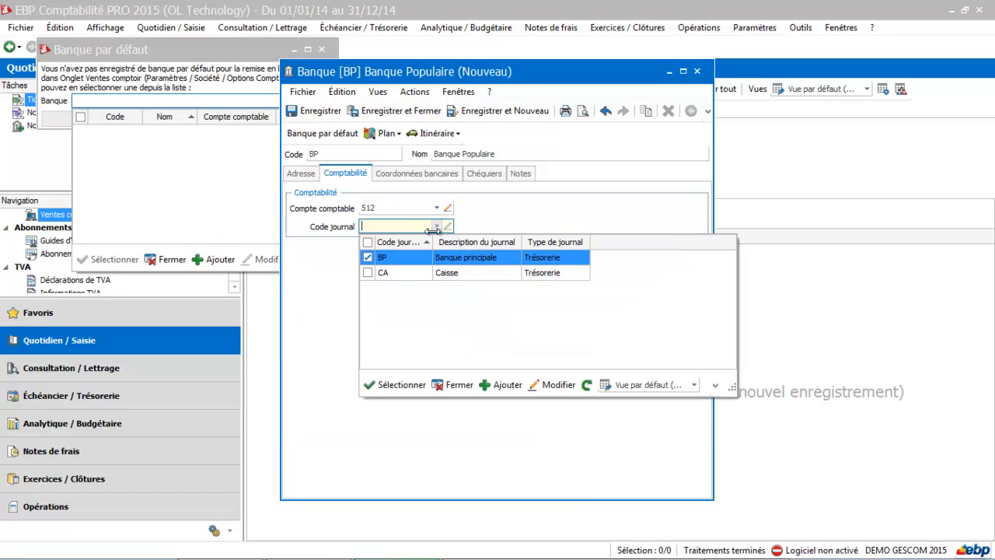
left_click(413, 269)
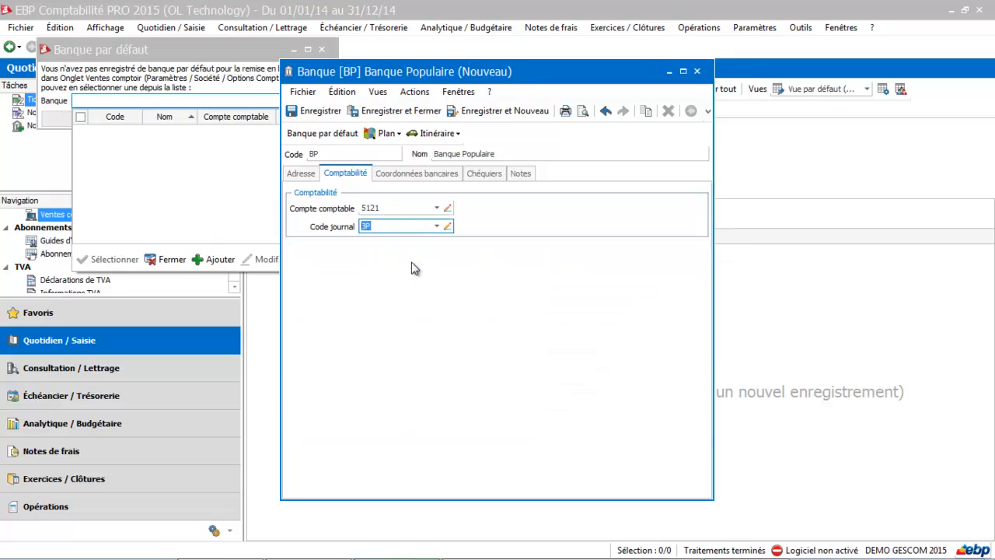
left_click(420, 115)
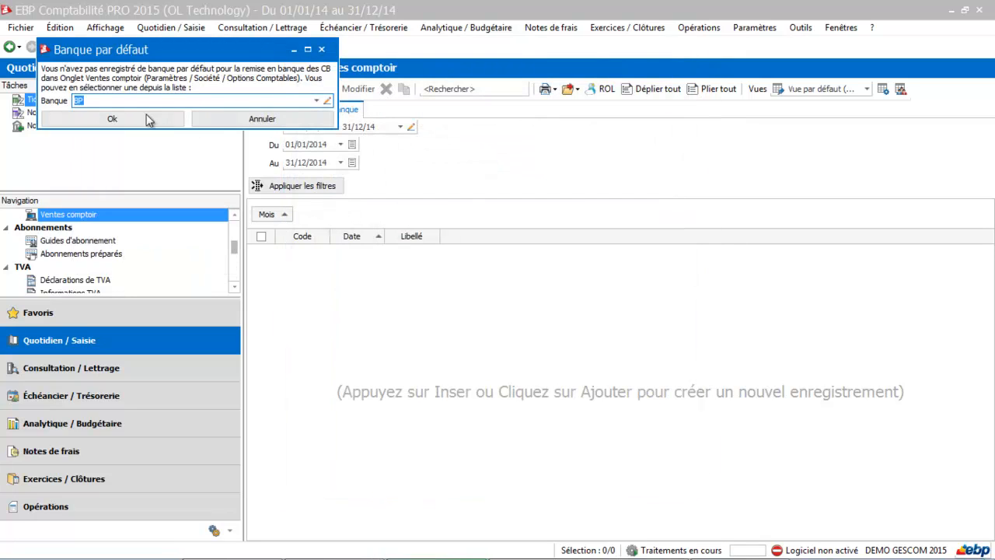
left_click(114, 121)
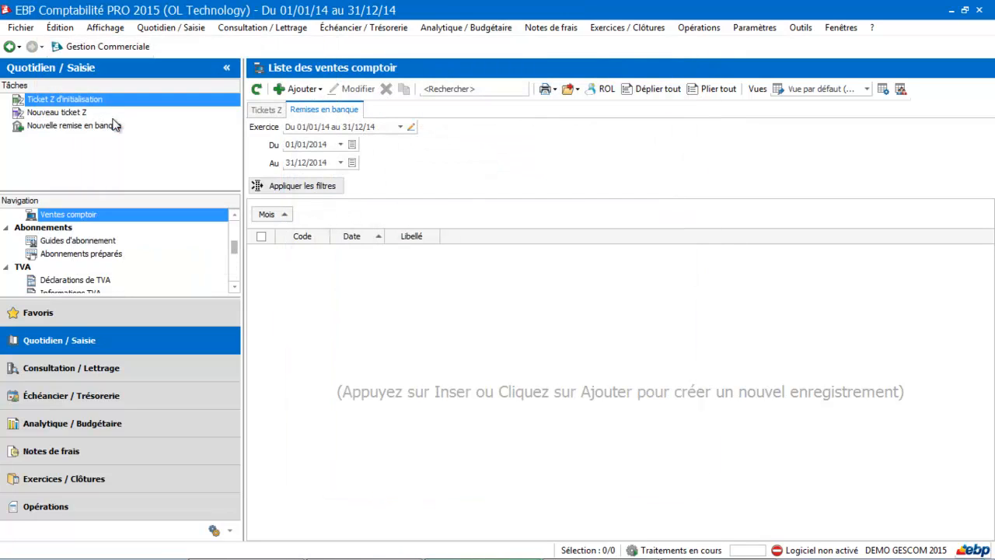
Step: Set the Libellé of the new bank deposit to Remise en banque du 23/08
left_click(113, 125)
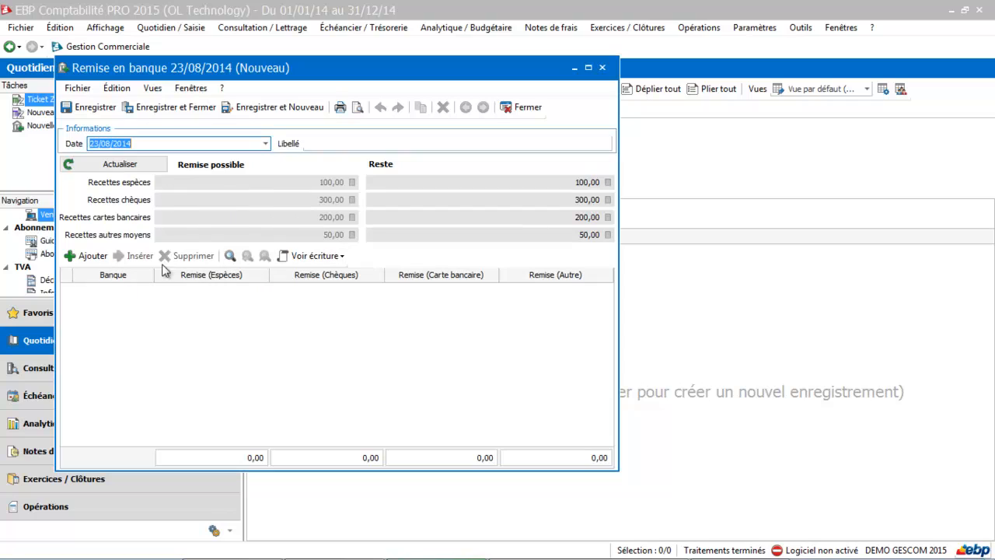
left_click(343, 145)
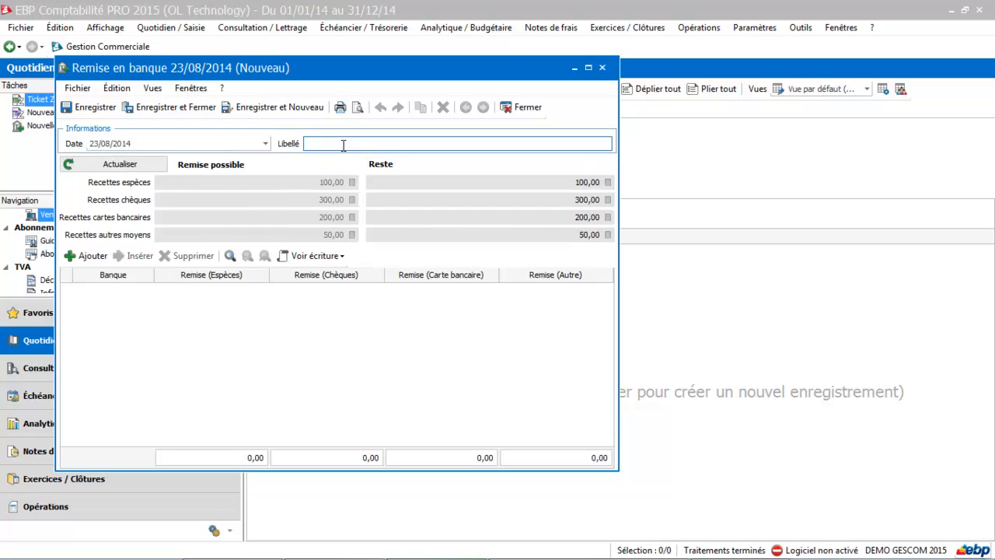
type("Remise en banue u")
key("BackSpace")
key("BackSpace")
type("que du 23/08")
key("Tab")
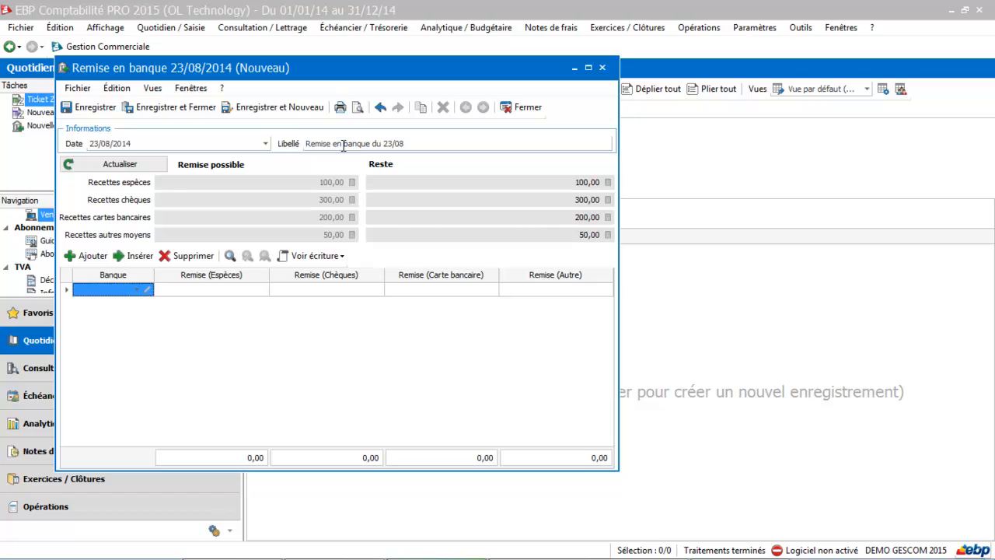
Step: Add a line for bank BP depositing 100 in Espèces, 300 in Chèques and 50 in Autre, and save the deposit
left_click(137, 290)
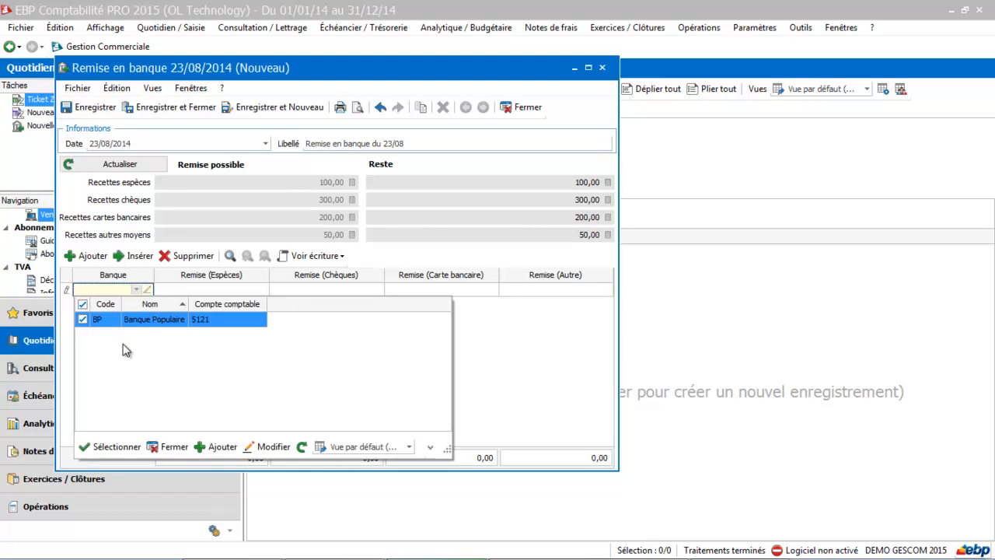
left_click(146, 319)
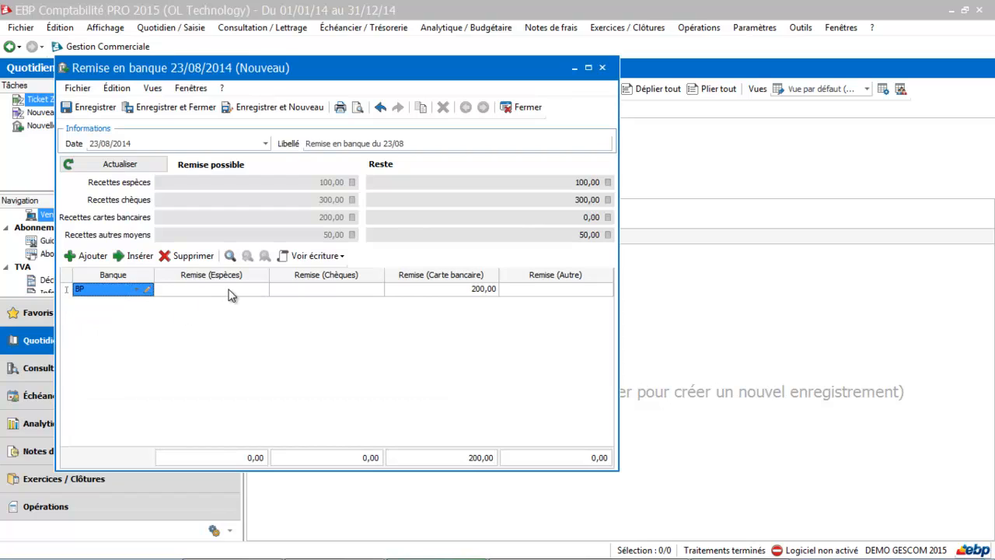
left_click(229, 290)
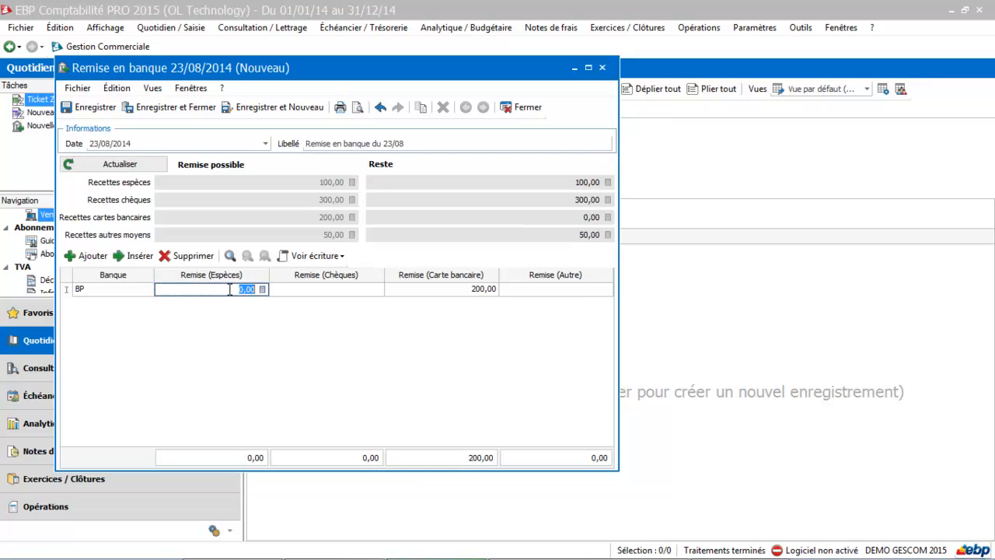
type("100")
left_click(311, 289)
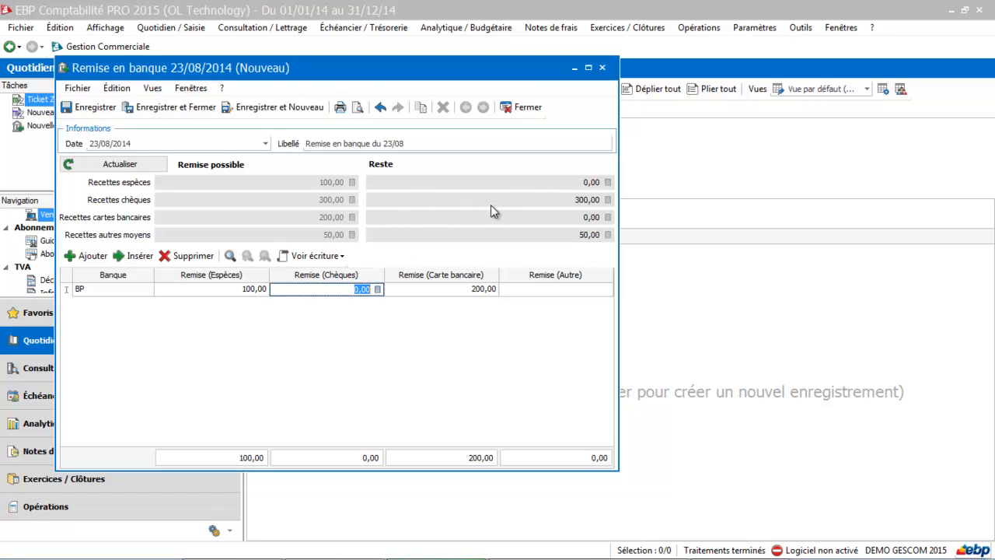
type("300")
left_click(565, 289)
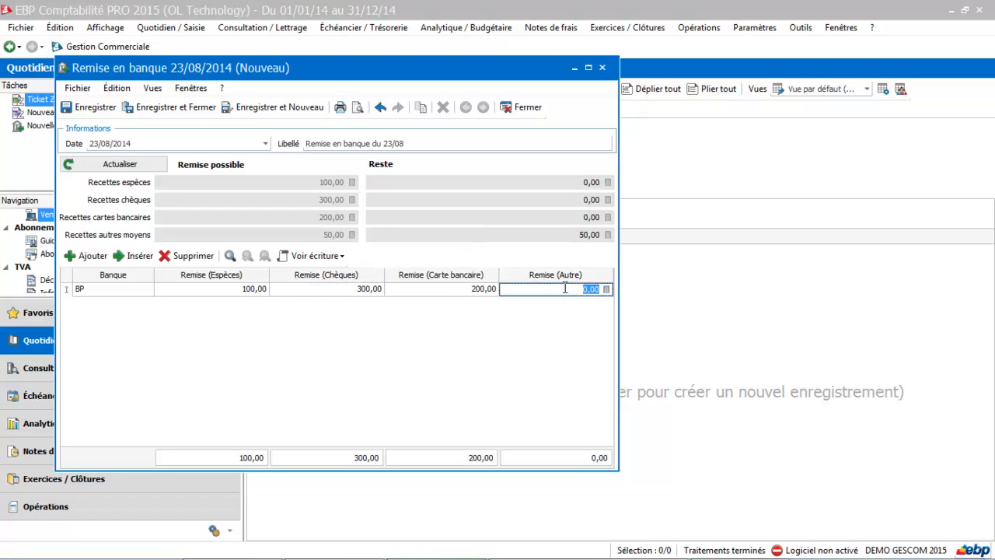
type("50")
key("Return")
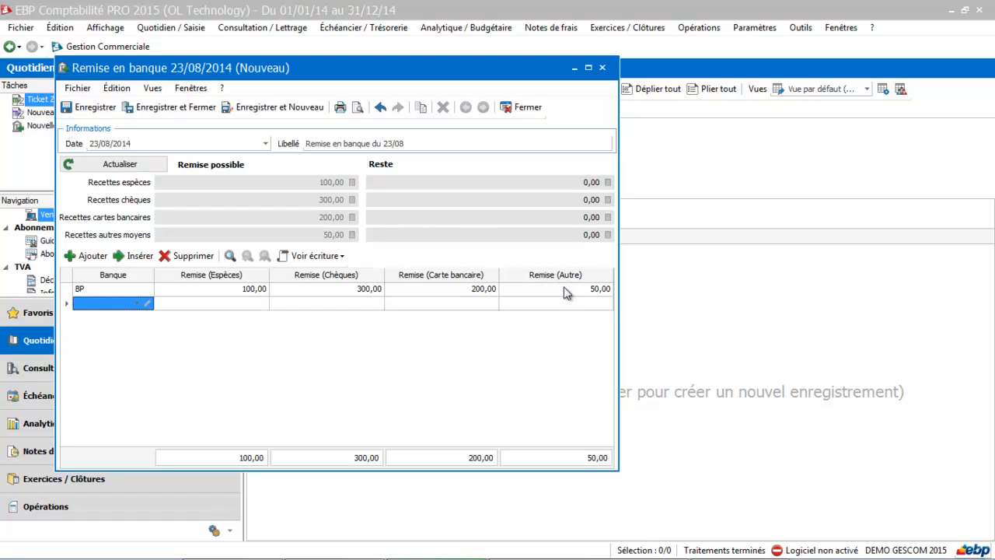
left_click(186, 109)
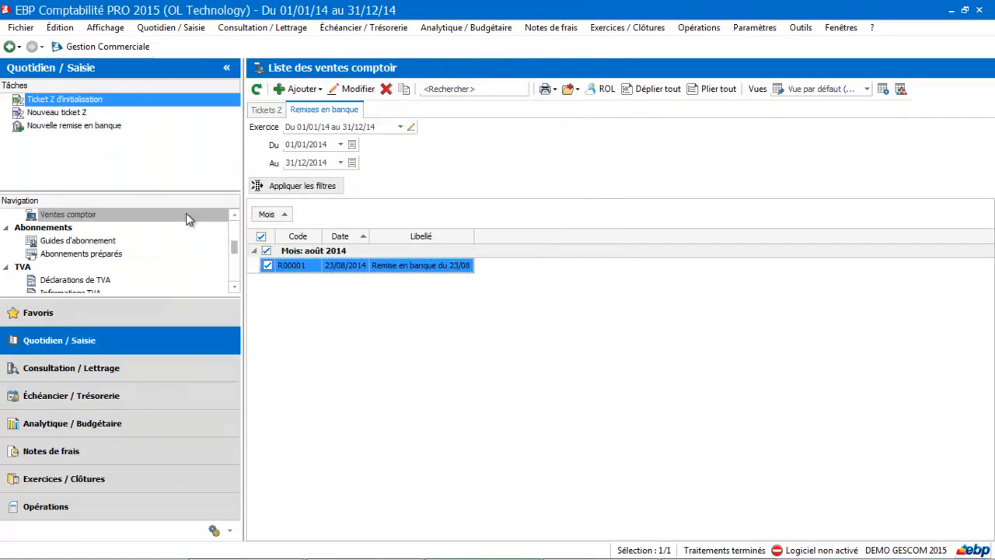
Step: Examine the bank deposit's accounting entries in the BP journal for août 2014
left_click(236, 216)
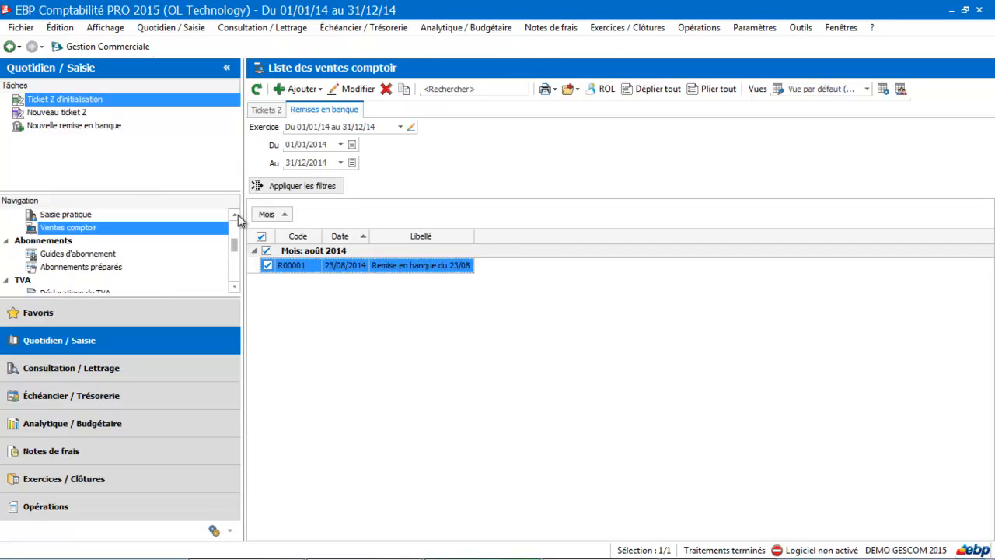
left_click(236, 215)
left_click(236, 215)
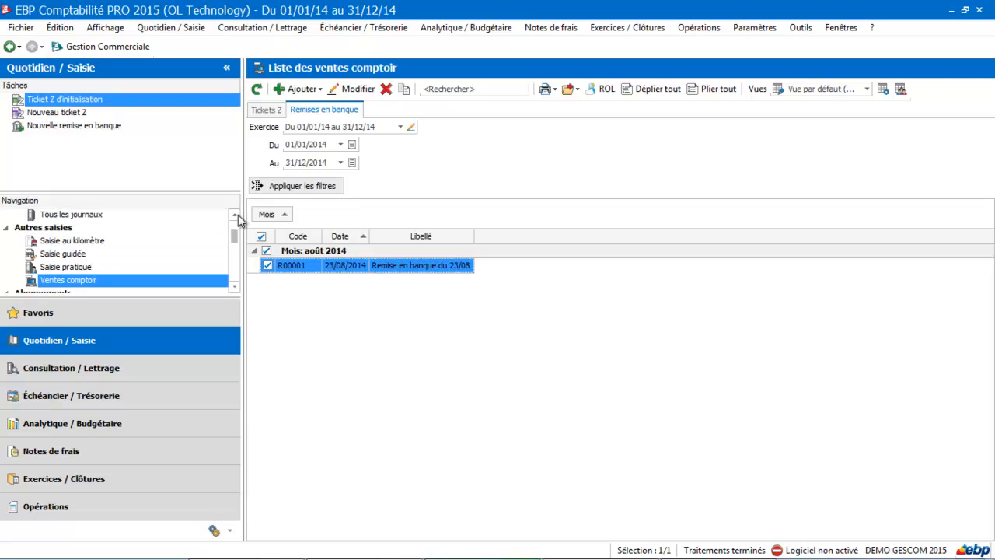
left_click(235, 216)
left_click(236, 216)
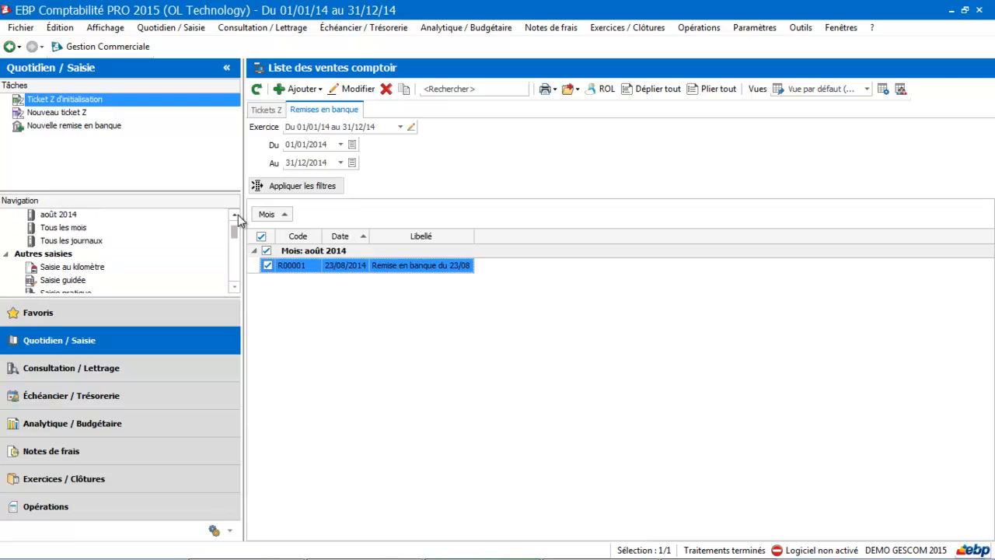
left_click(93, 215)
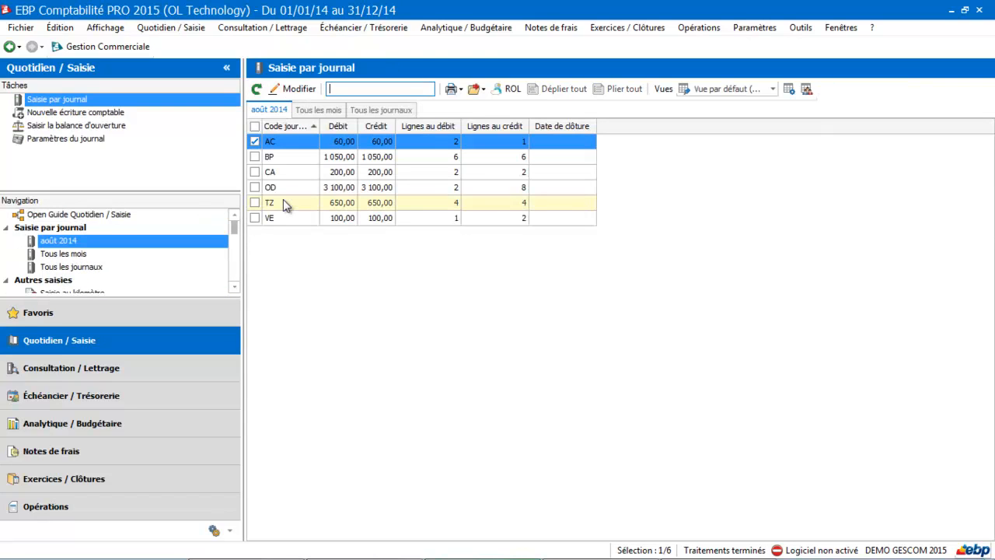
double_click(303, 158)
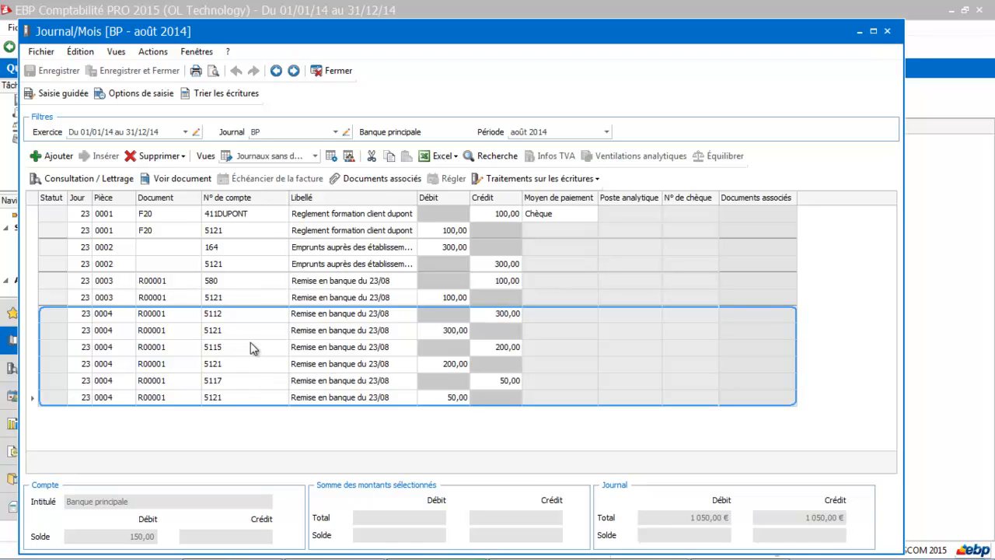
left_click(337, 71)
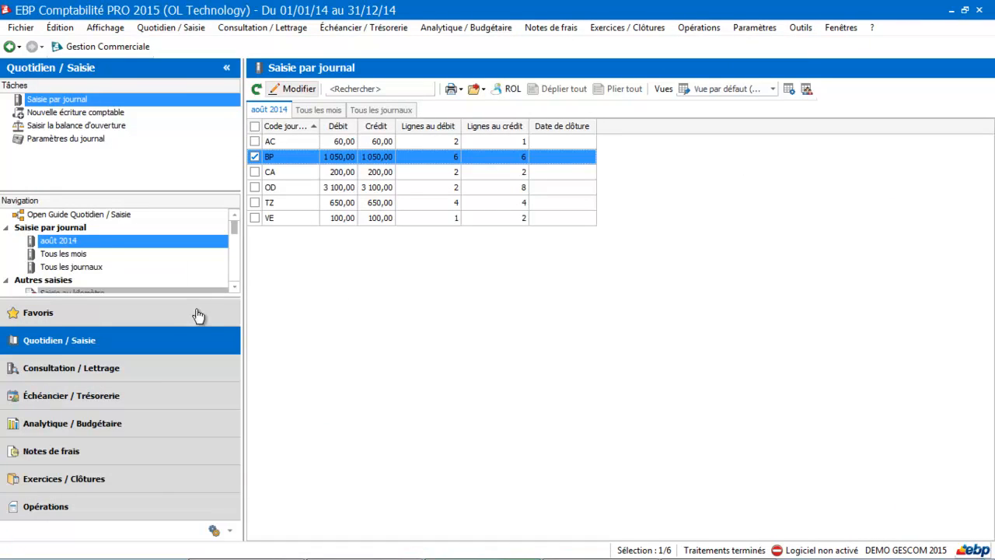